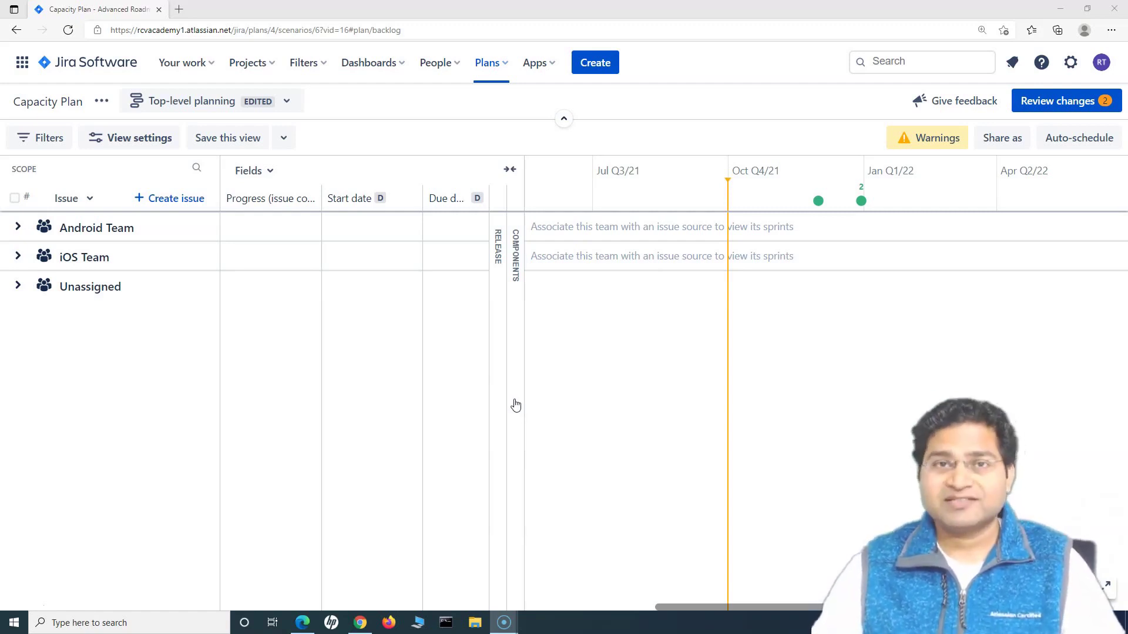
- Create a plan named Team Demo with open access and the IARA board as its issue source
{"action": "left_click", "coordinate": [504, 63]}
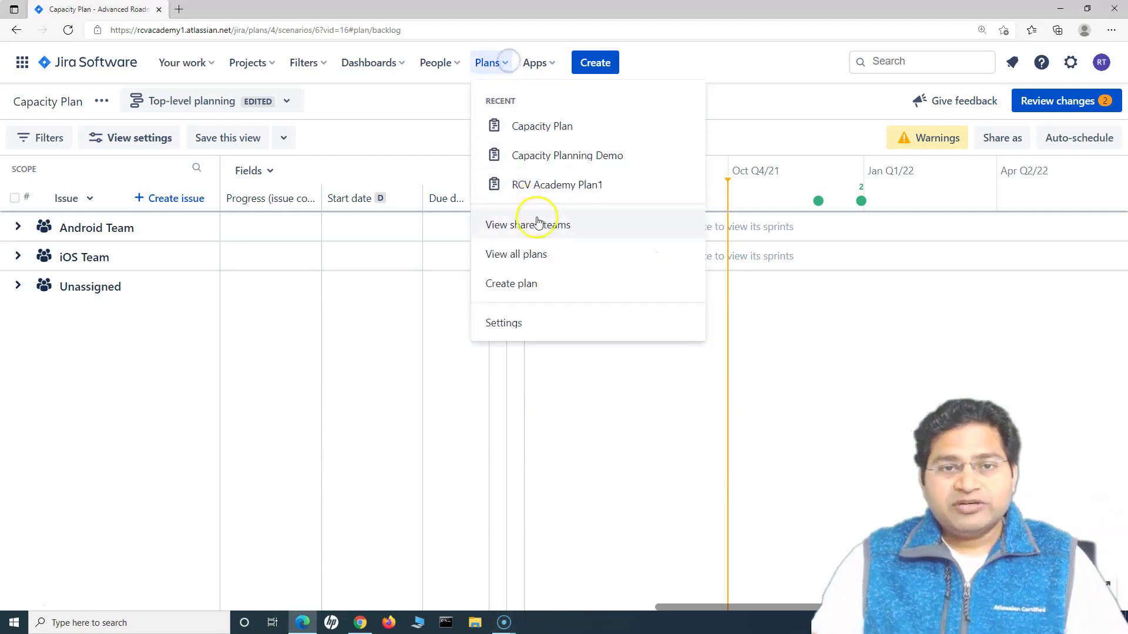
{"action": "left_click", "coordinate": [548, 288]}
{"action": "left_click", "coordinate": [444, 269]}
{"action": "type", "text": "Team Demo"}
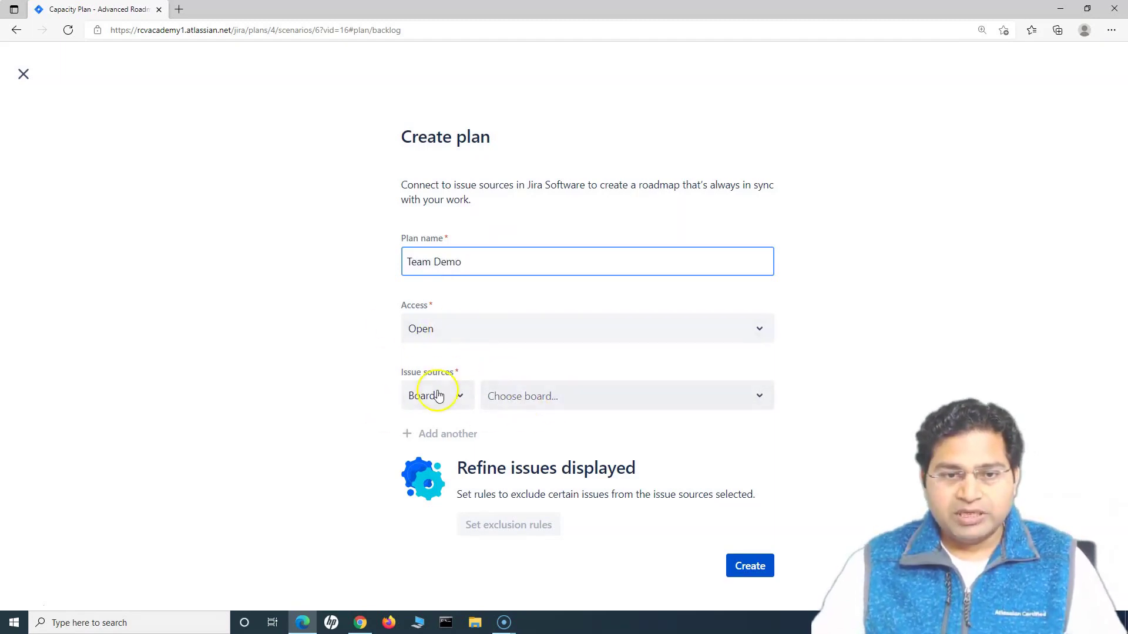
{"action": "left_click", "coordinate": [653, 397]}
{"action": "left_click", "coordinate": [554, 468]}
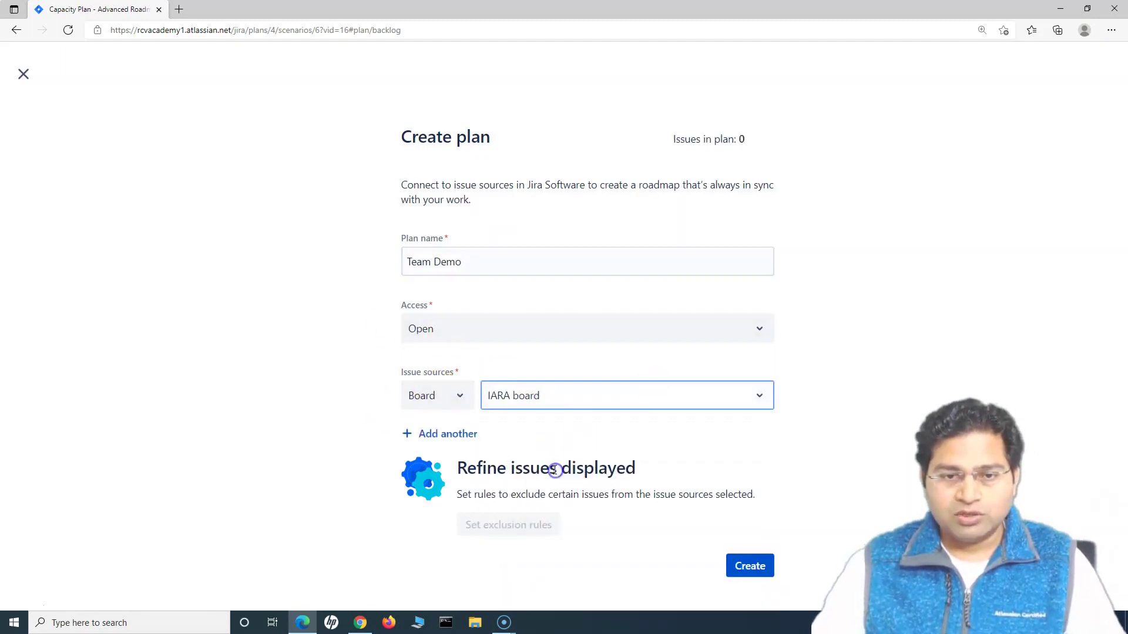
{"action": "left_click", "coordinate": [750, 565]}
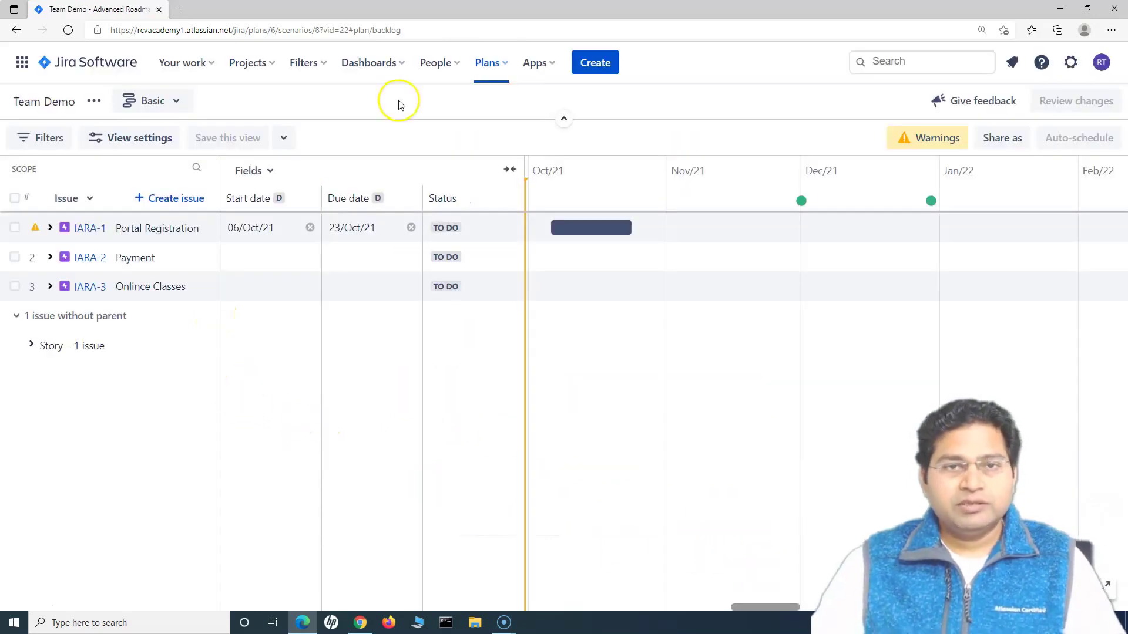
- In the plan's Teams view, create a private Scrum team named iOS Team, associated with the IARA board, with RCV Tutorials as member
{"action": "left_click", "coordinate": [184, 108]}
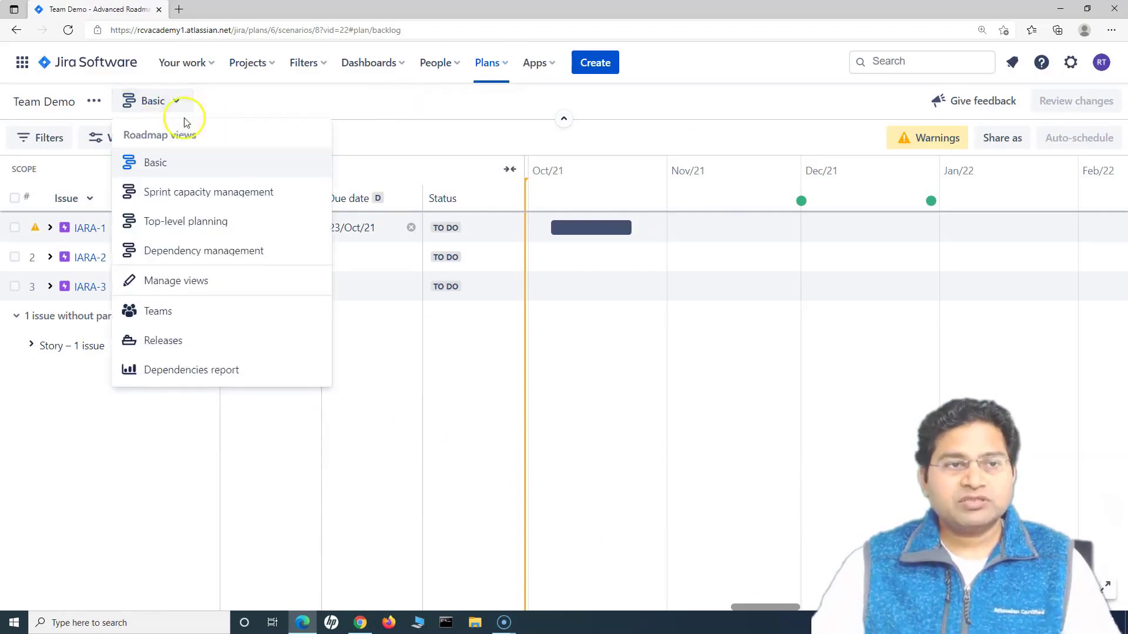
{"action": "left_click", "coordinate": [159, 311]}
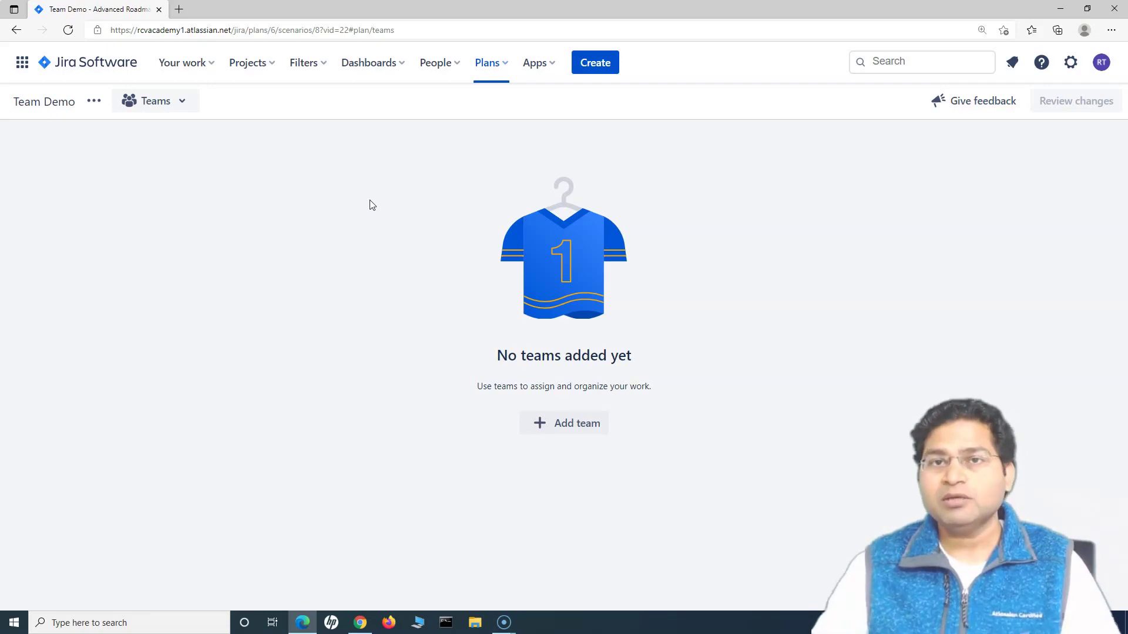
{"action": "left_click", "coordinate": [576, 434]}
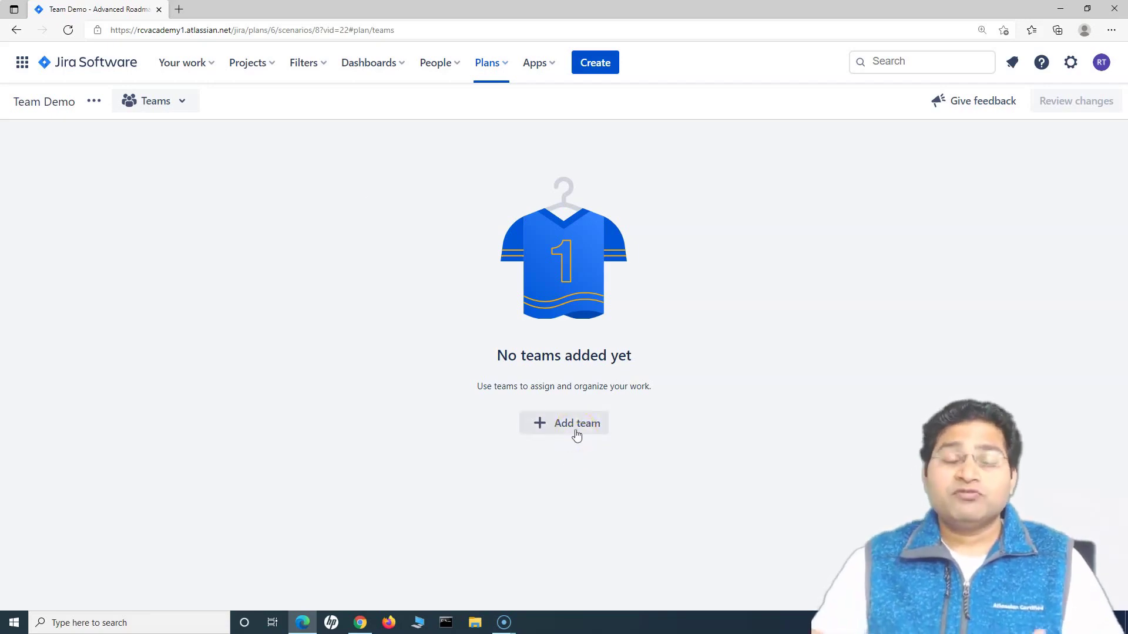
{"action": "left_click", "coordinate": [576, 435]}
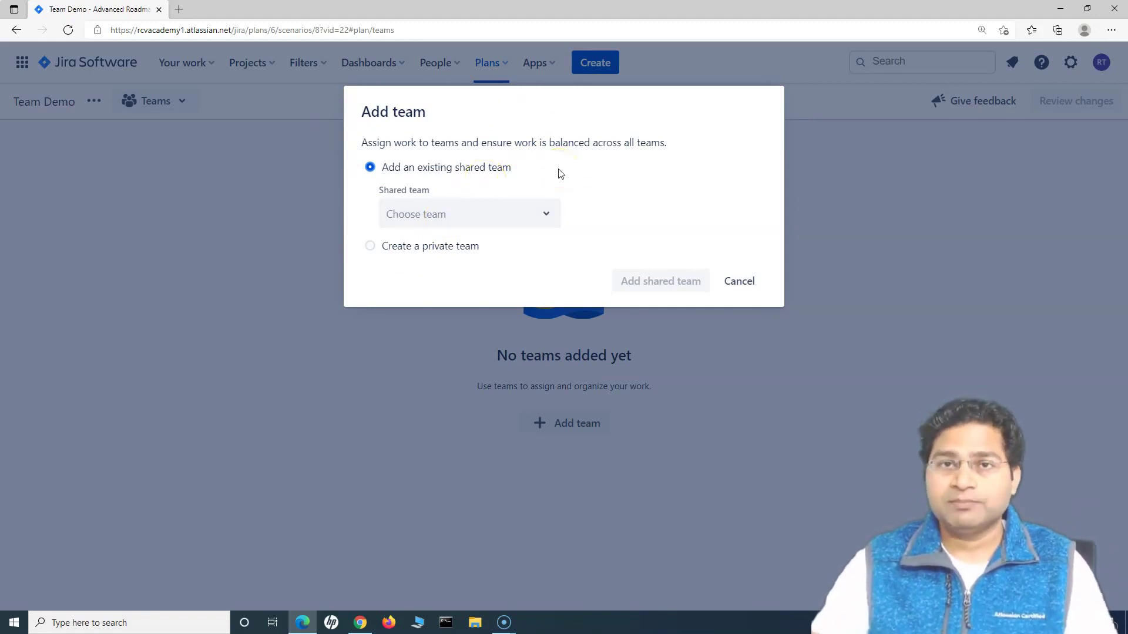
{"action": "left_click", "coordinate": [370, 246]}
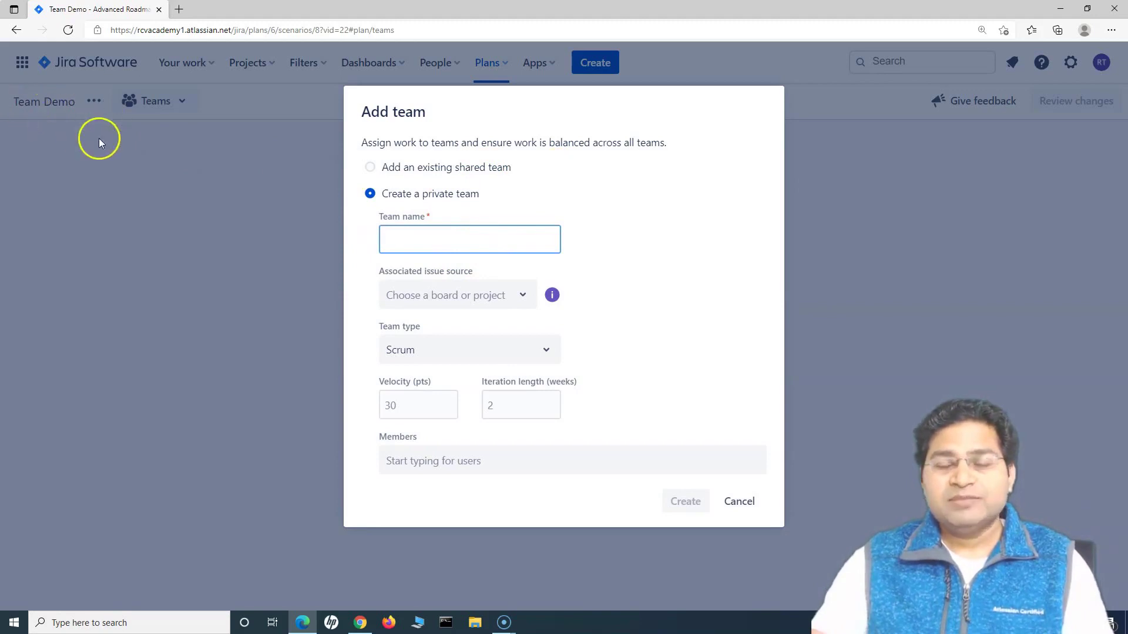
{"action": "left_click", "coordinate": [431, 245]}
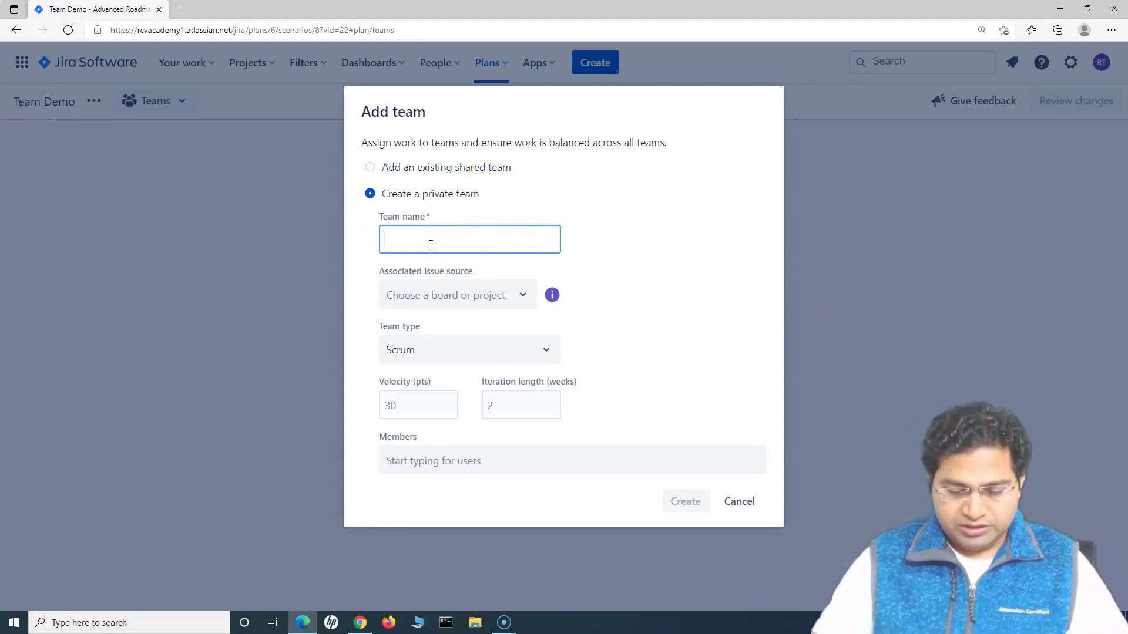
{"action": "left_click", "coordinate": [430, 245]}
{"action": "type", "text": "iOS Team"}
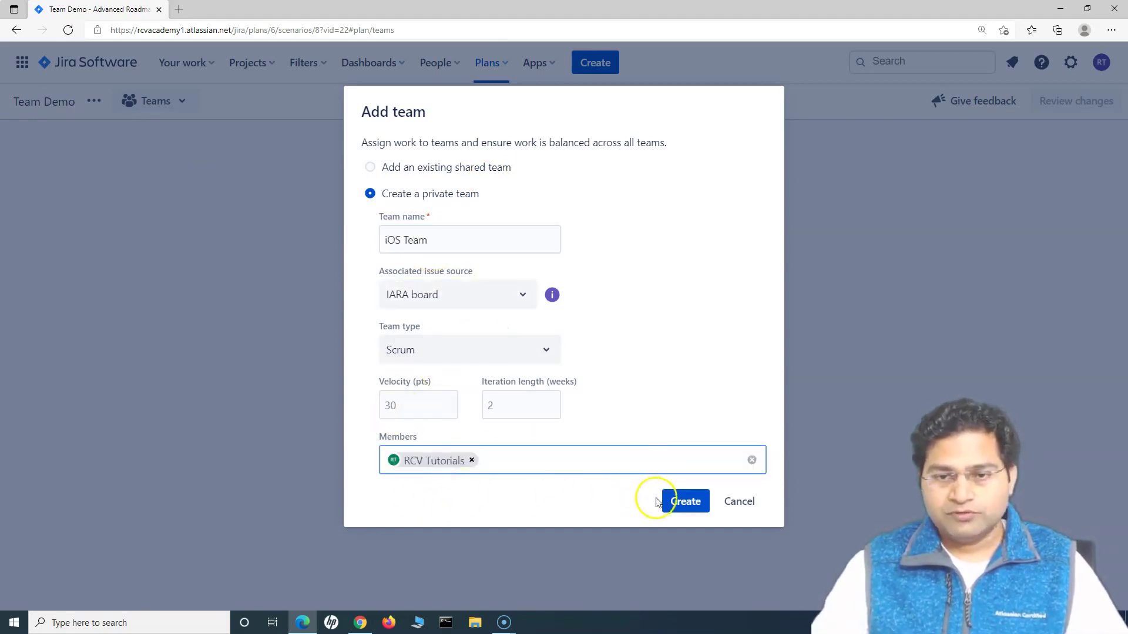
{"action": "left_click", "coordinate": [681, 501]}
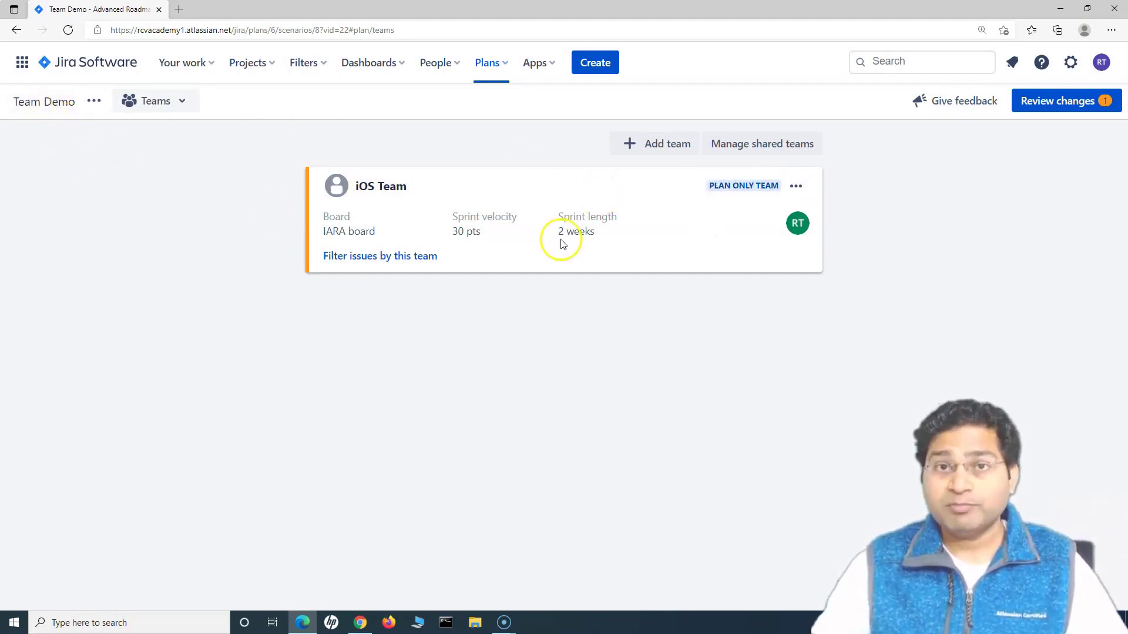
- Open shared team management from the plan's Teams view to review the existing shared teams
{"action": "left_click_drag", "start_coordinate": [730, 183], "coordinate": [763, 201]}
{"action": "left_click", "coordinate": [764, 201]}
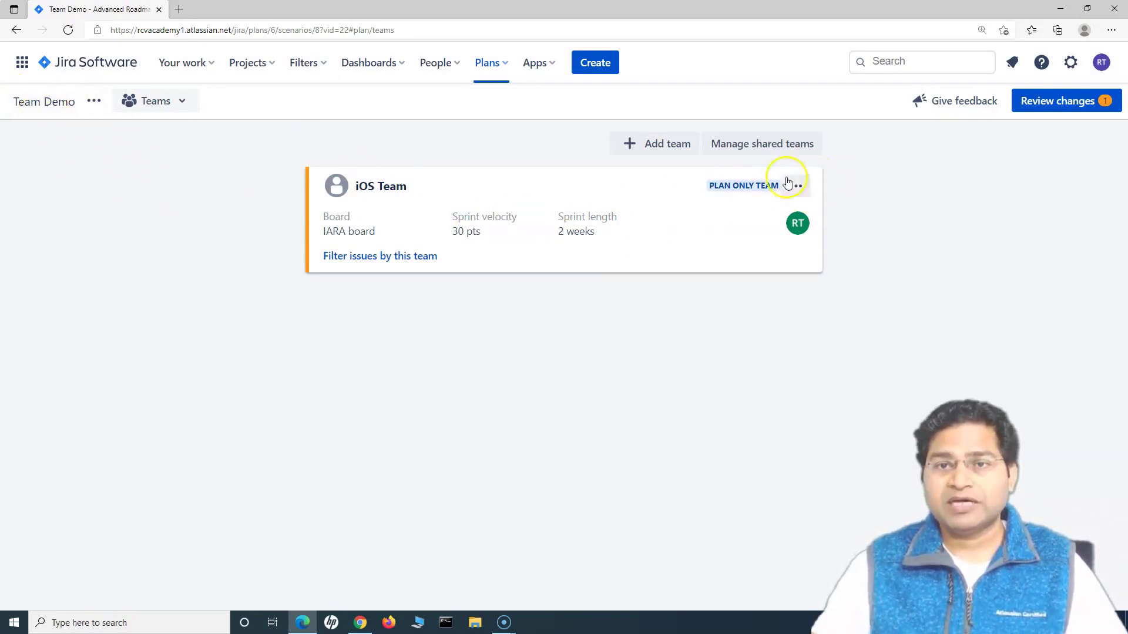
{"action": "left_click", "coordinate": [767, 145]}
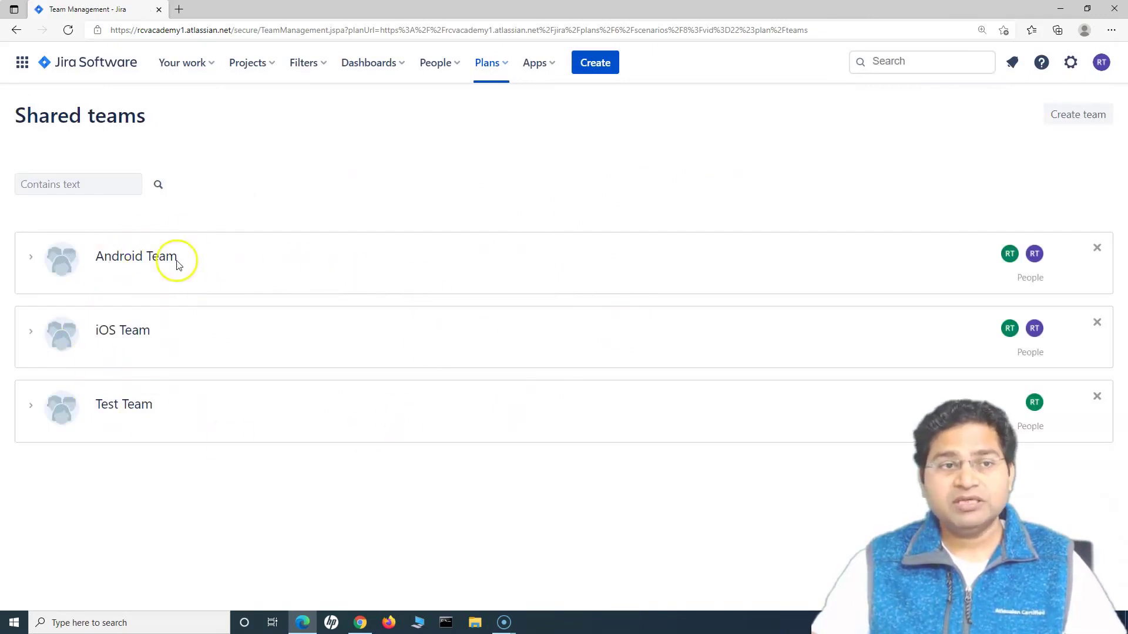
- Return to the Team Demo plan's Teams view and add the existing shared team Android Team
{"action": "left_click", "coordinate": [504, 70]}
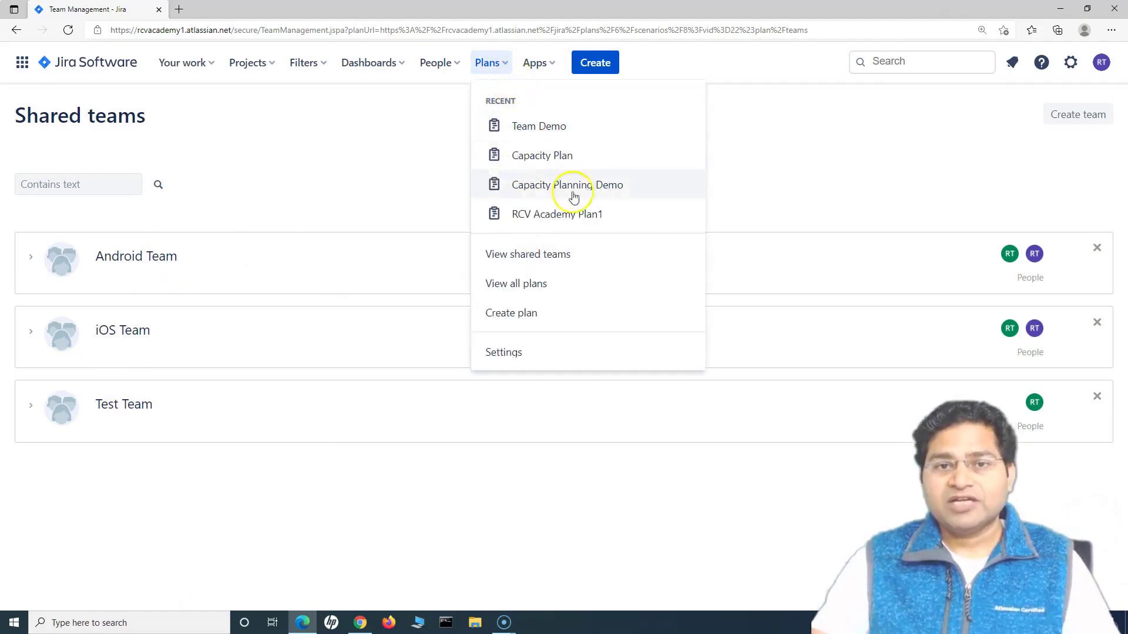
{"action": "left_click", "coordinate": [561, 123]}
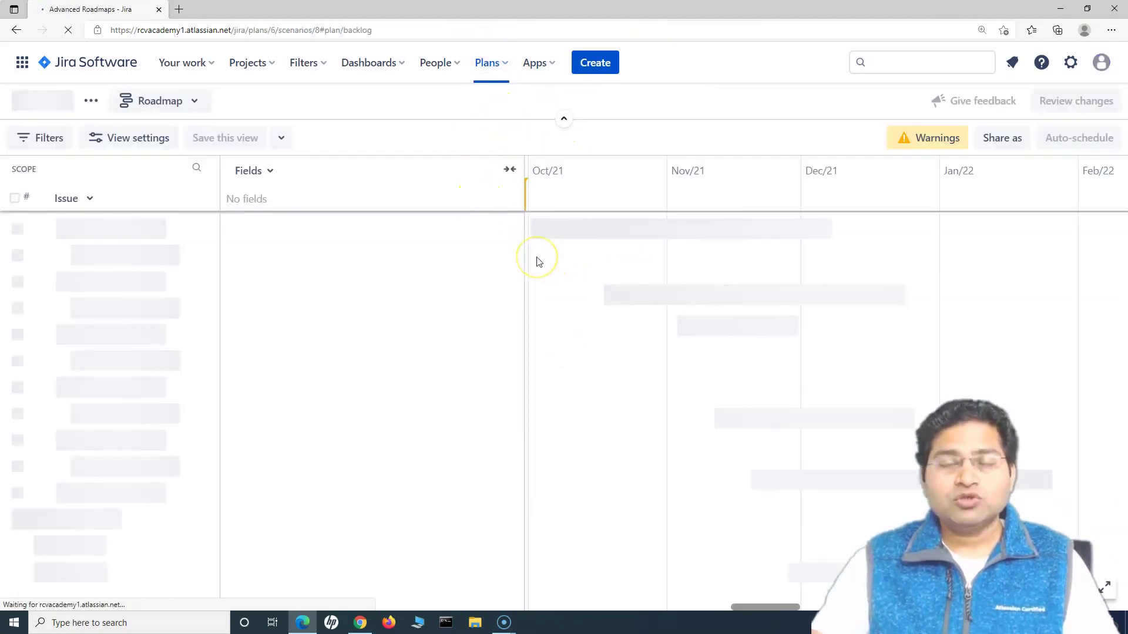
{"action": "left_click", "coordinate": [182, 106]}
{"action": "left_click", "coordinate": [157, 315]}
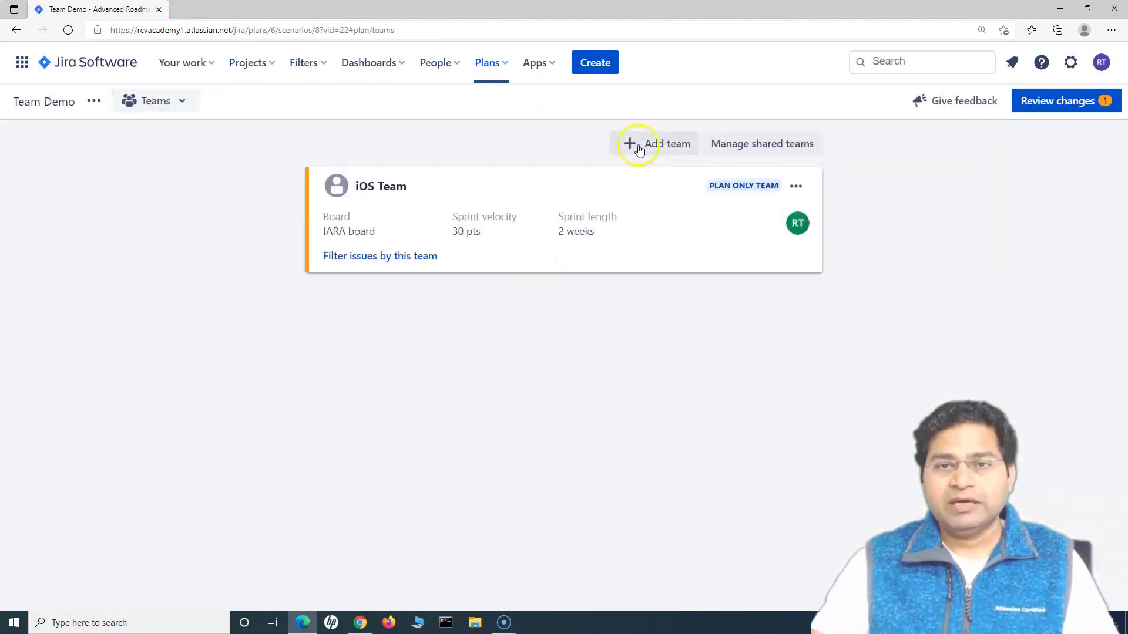
{"action": "left_click", "coordinate": [639, 147]}
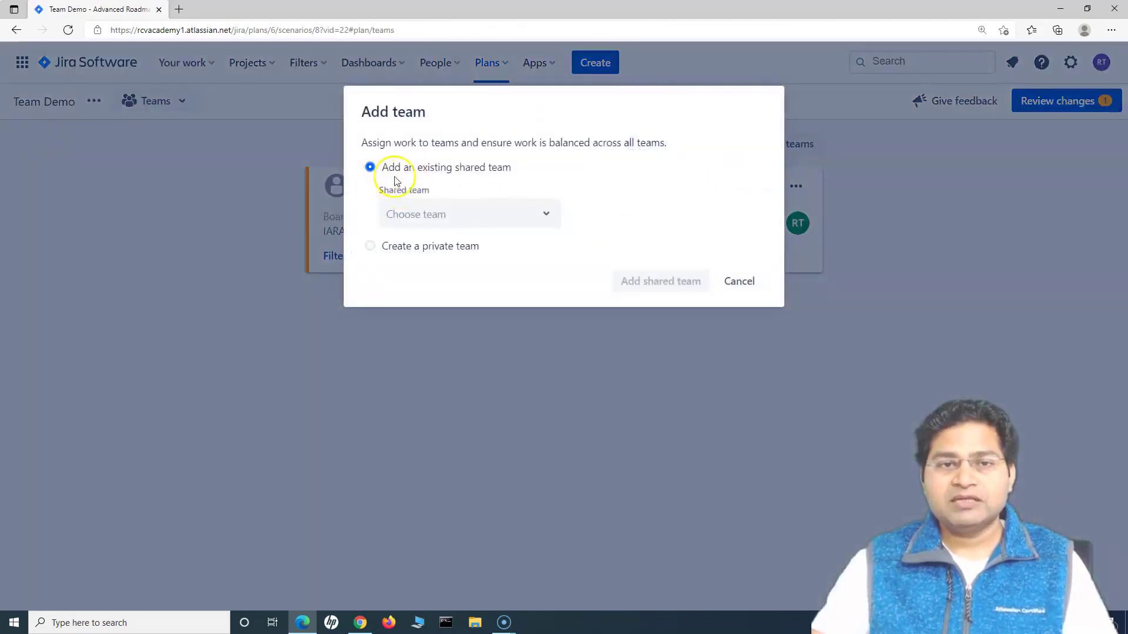
{"action": "left_click", "coordinate": [499, 214]}
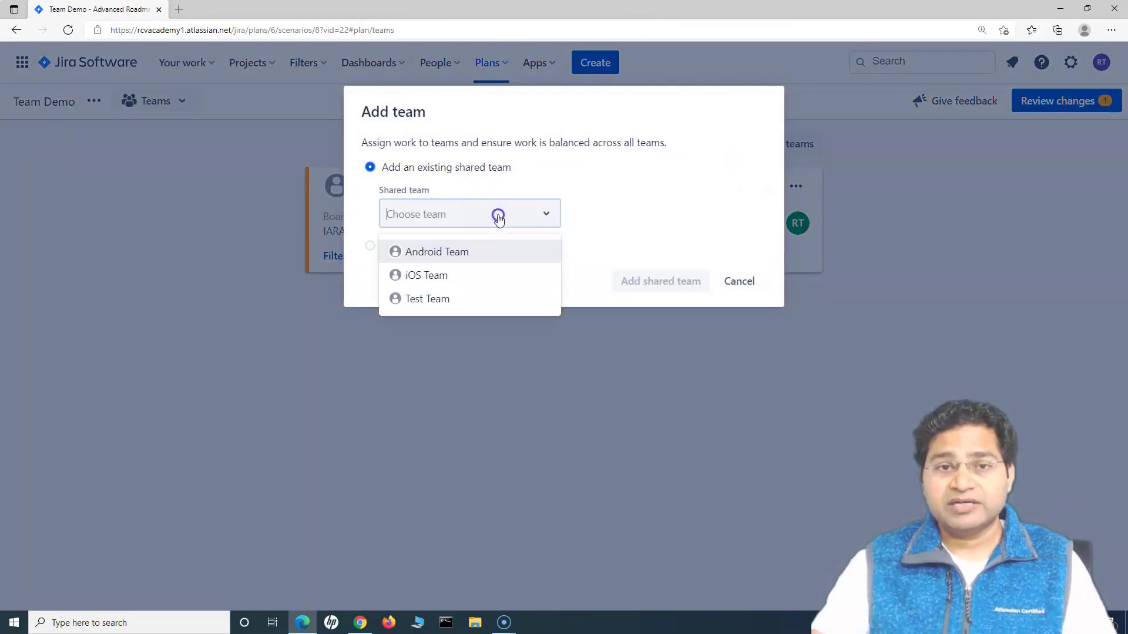
{"action": "left_click", "coordinate": [463, 258]}
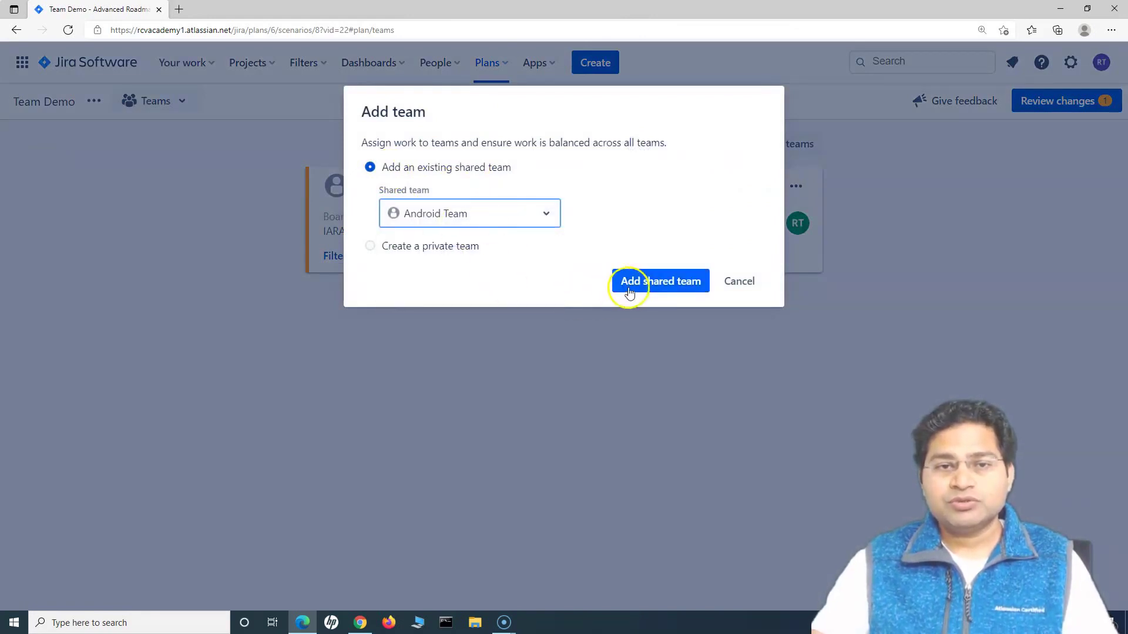
{"action": "left_click", "coordinate": [646, 283]}
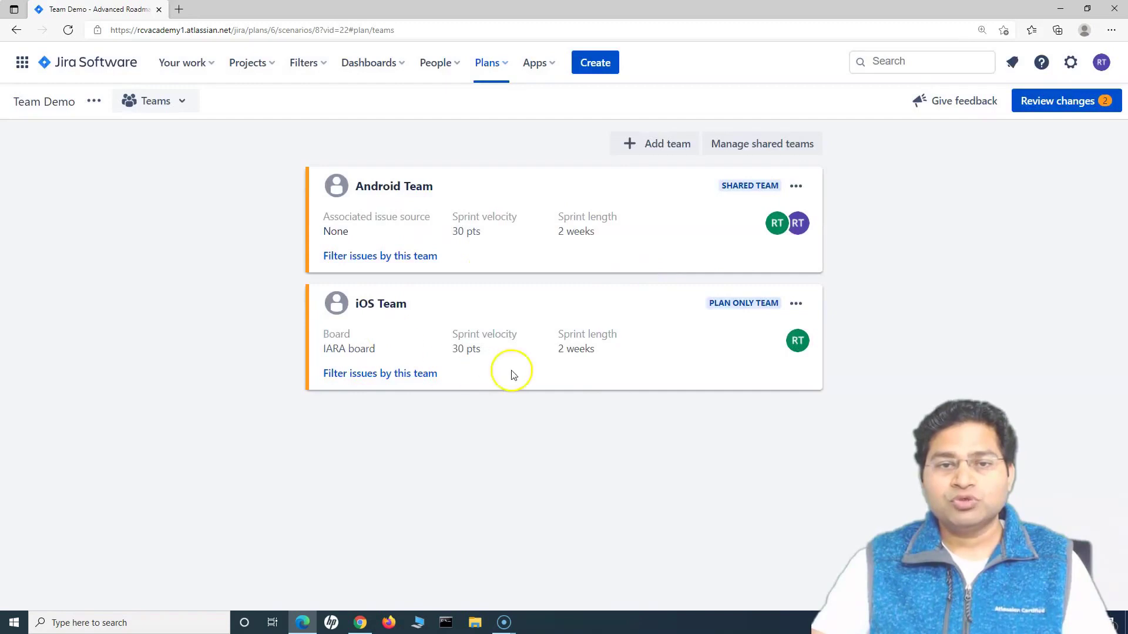
{"action": "left_click_drag", "start_coordinate": [354, 186], "coordinate": [453, 191]}
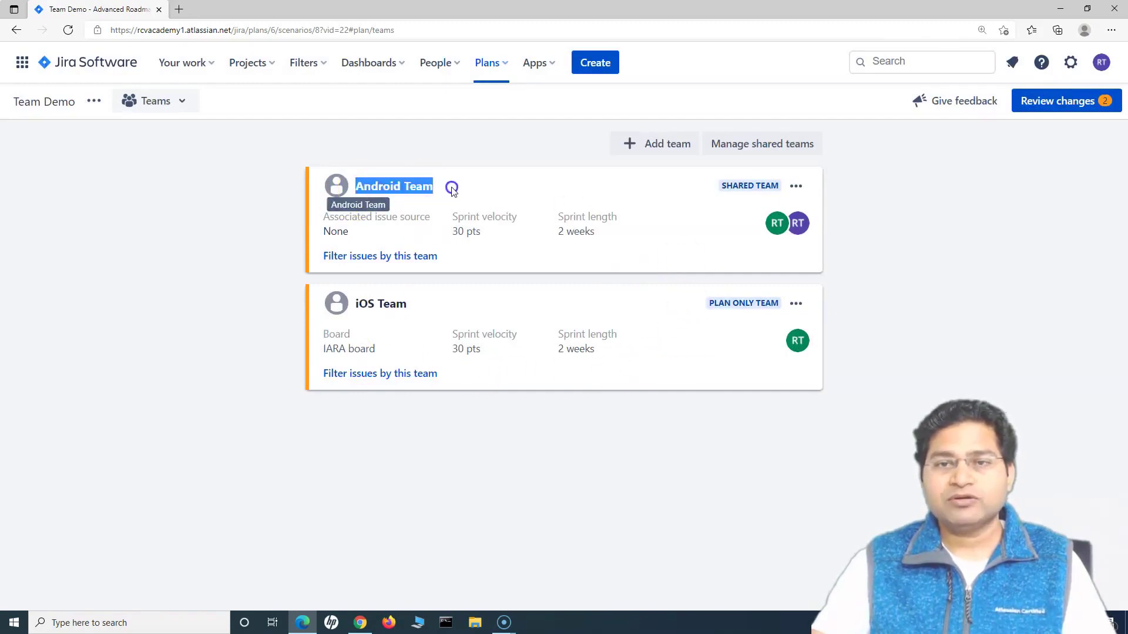
{"action": "left_click", "coordinate": [584, 184]}
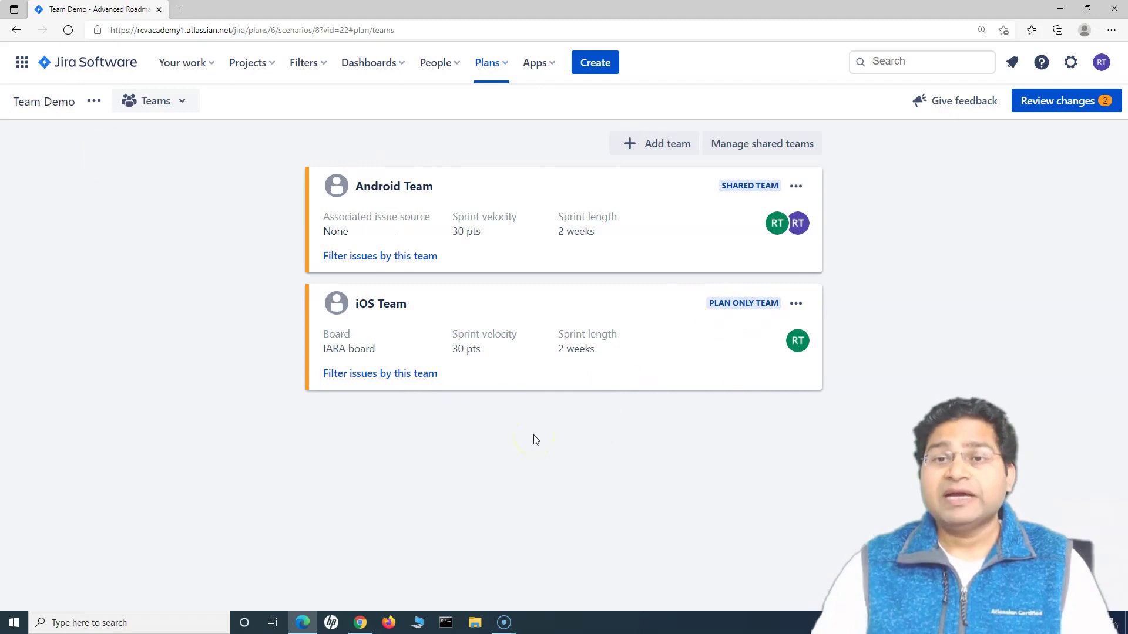
{"action": "left_click", "coordinate": [636, 152]}
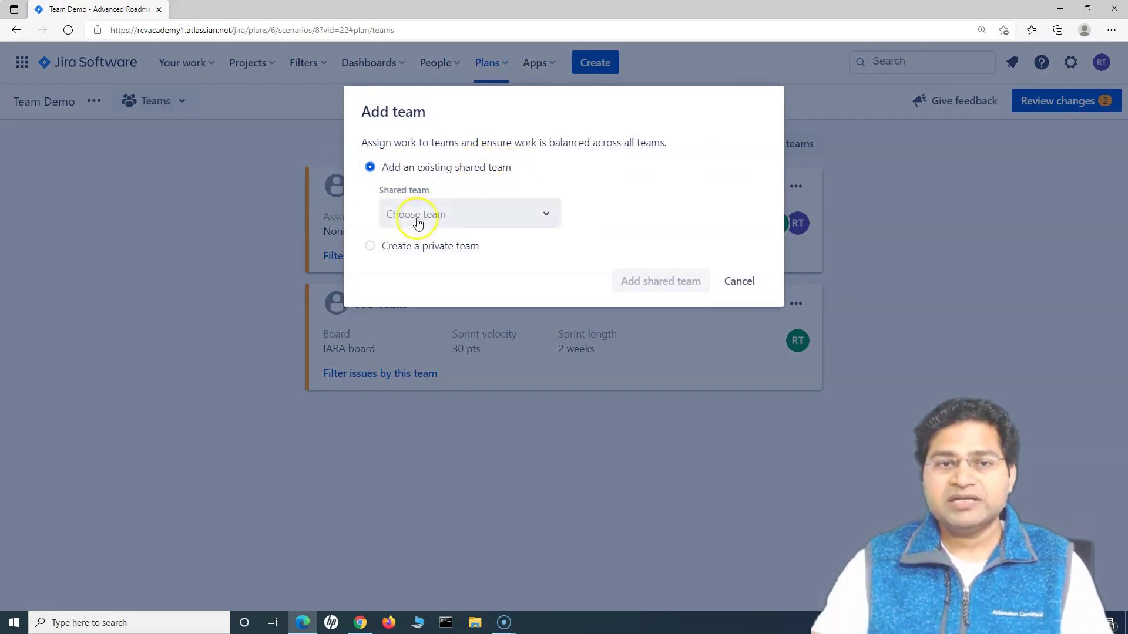
{"action": "left_click", "coordinate": [371, 245]}
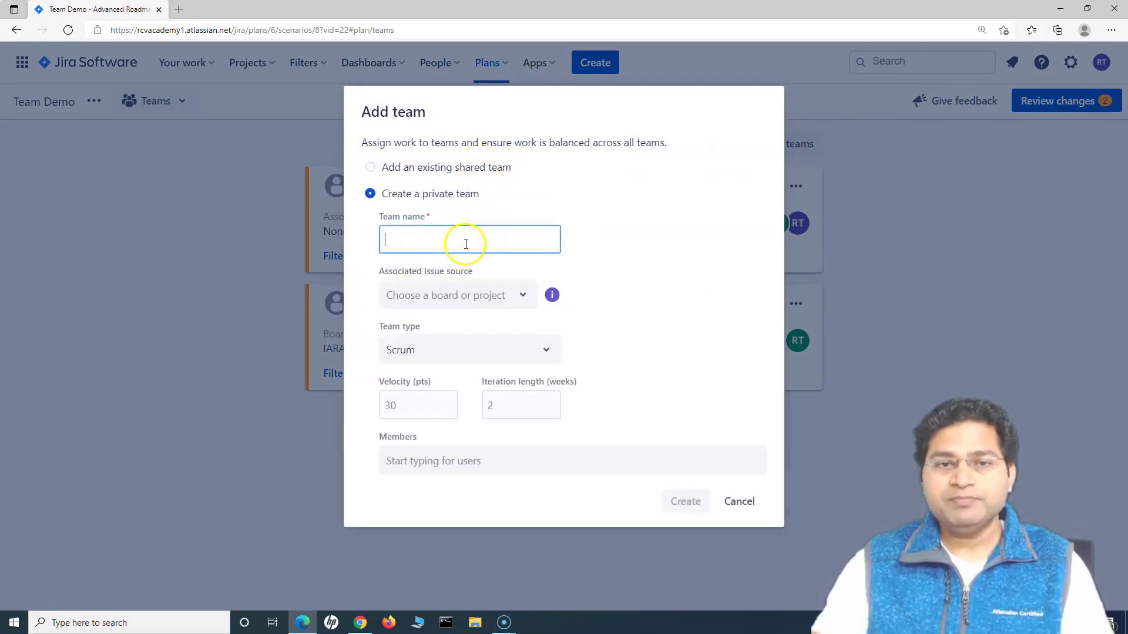
{"action": "left_click", "coordinate": [741, 505]}
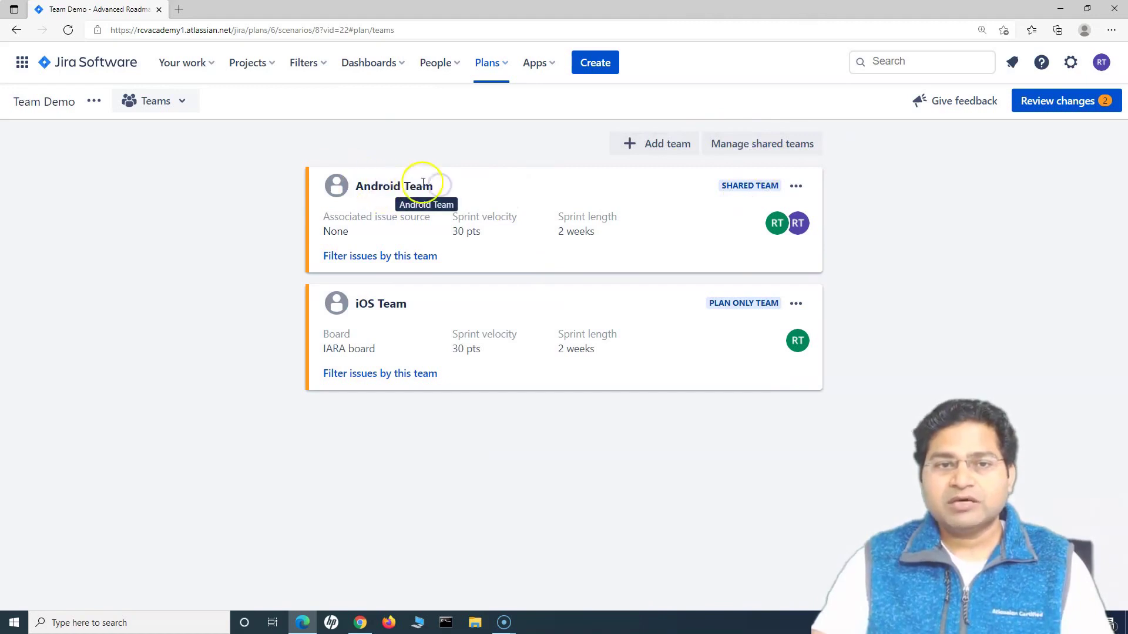
- Create a new shared team named Shared team in shared team management
{"action": "left_click", "coordinate": [771, 154]}
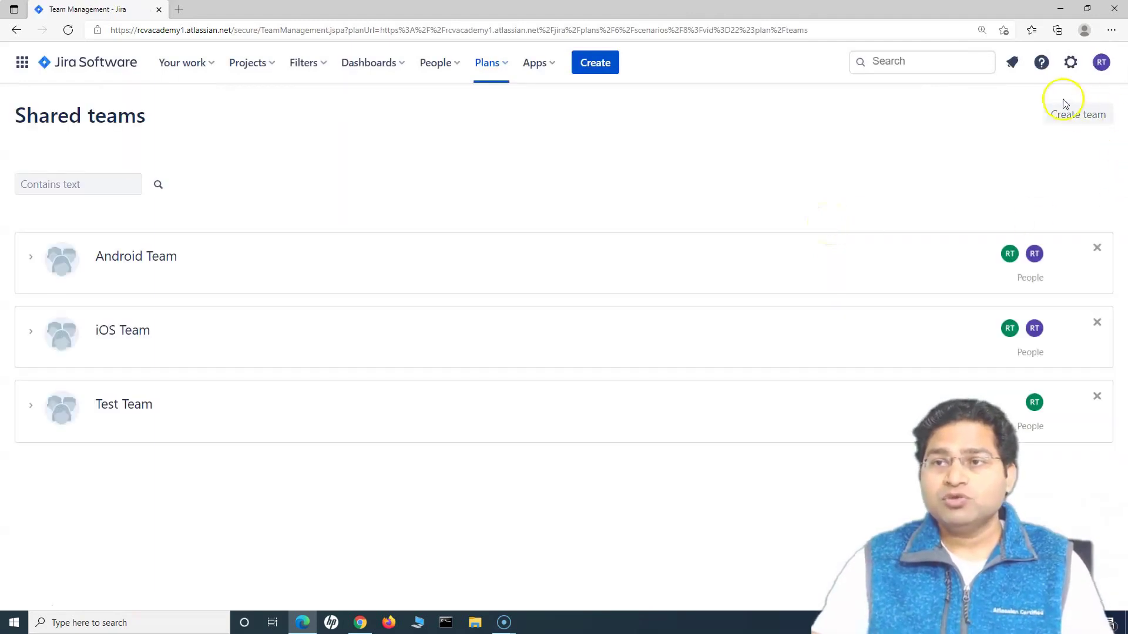
{"action": "left_click", "coordinate": [1083, 120]}
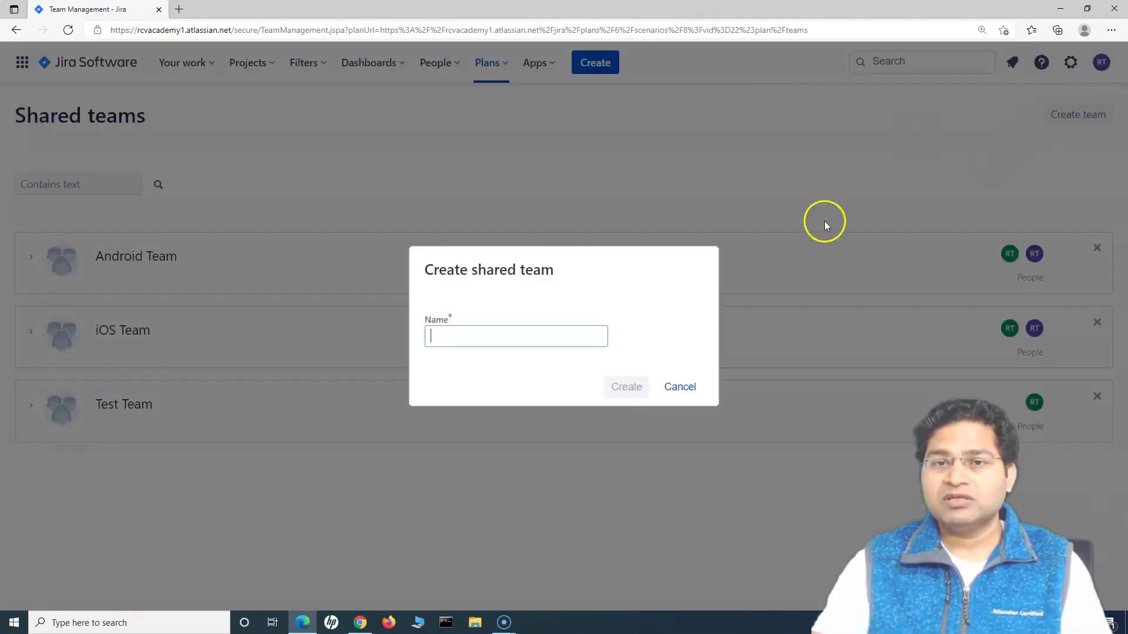
{"action": "type", "text": "Q"}
{"action": "key", "text": "BackSpace"}
{"action": "type", "text": "Shared team"}
{"action": "left_click", "coordinate": [626, 387]}
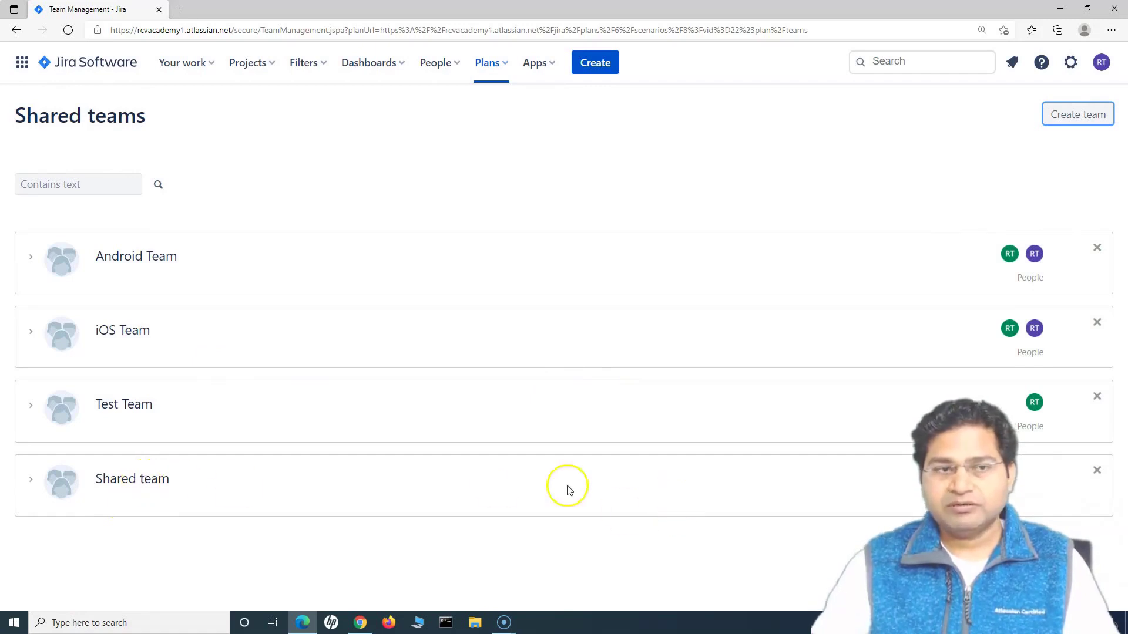
- Add RCV Tutorials and RCV Tutorials1 as members of the team named Shared team
{"action": "left_click", "coordinate": [31, 481]}
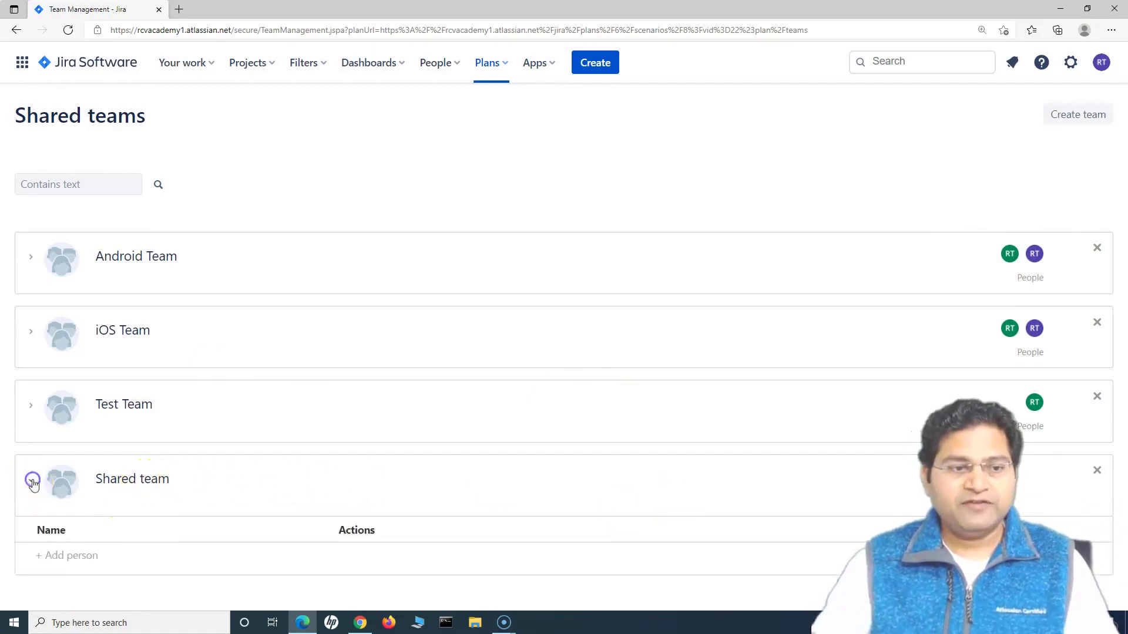
{"action": "left_click", "coordinate": [51, 560]}
{"action": "left_click", "coordinate": [118, 459]}
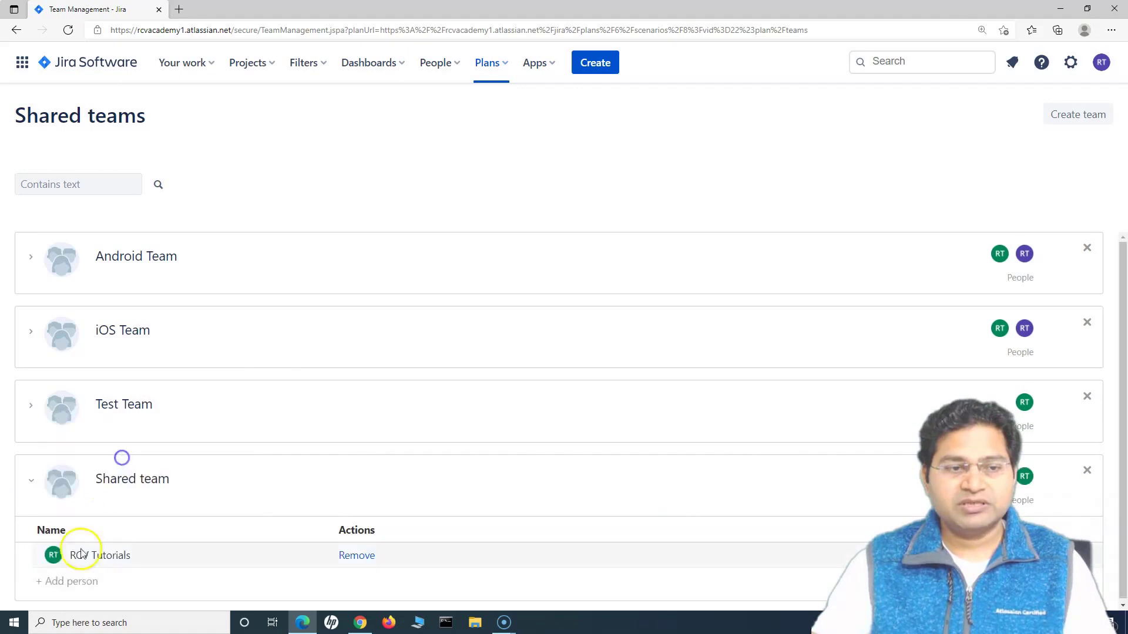
{"action": "left_click", "coordinate": [53, 581]}
{"action": "left_click", "coordinate": [116, 482]}
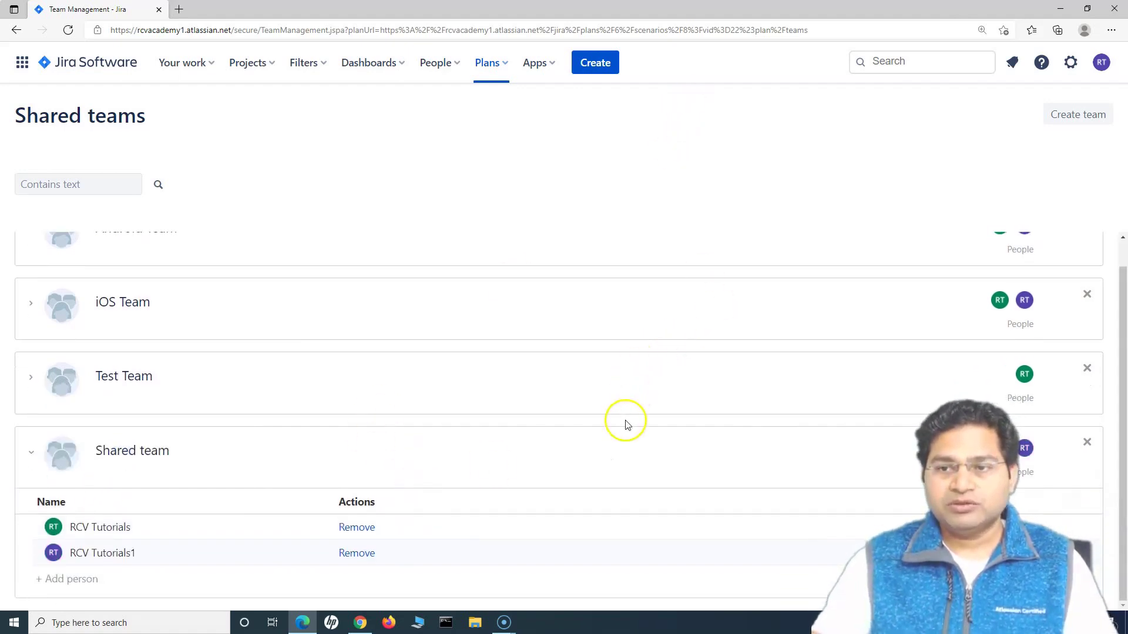
- Permanently delete the shared team named Test Team
{"action": "scroll", "coordinate": [625, 423], "scroll_direction": "up", "scroll_amount": 1}
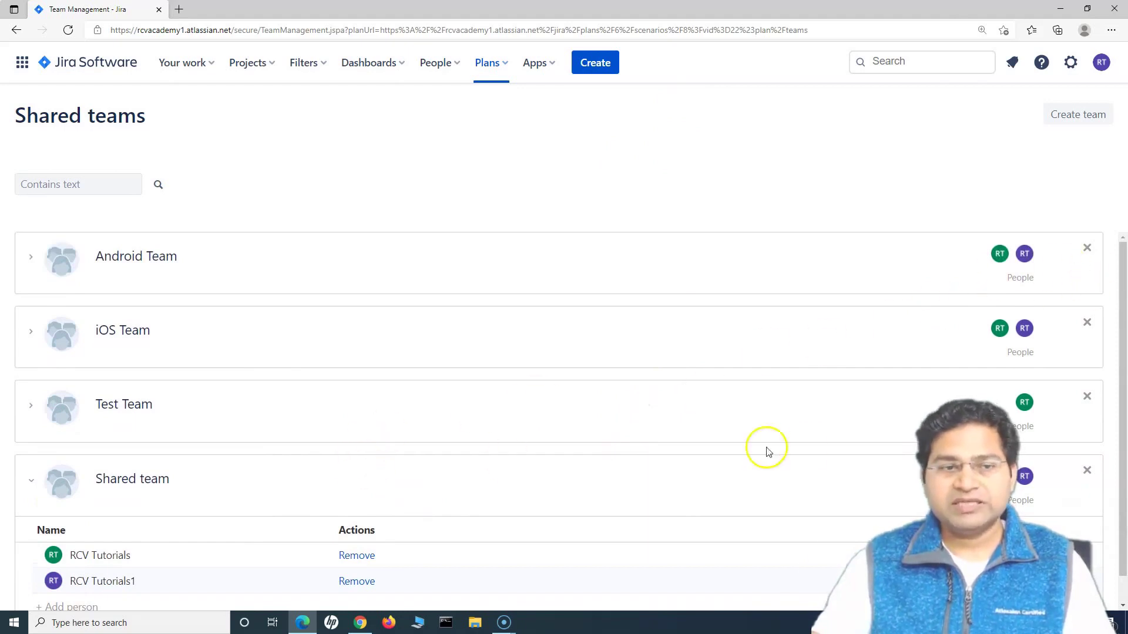
{"action": "left_click", "coordinate": [1088, 396]}
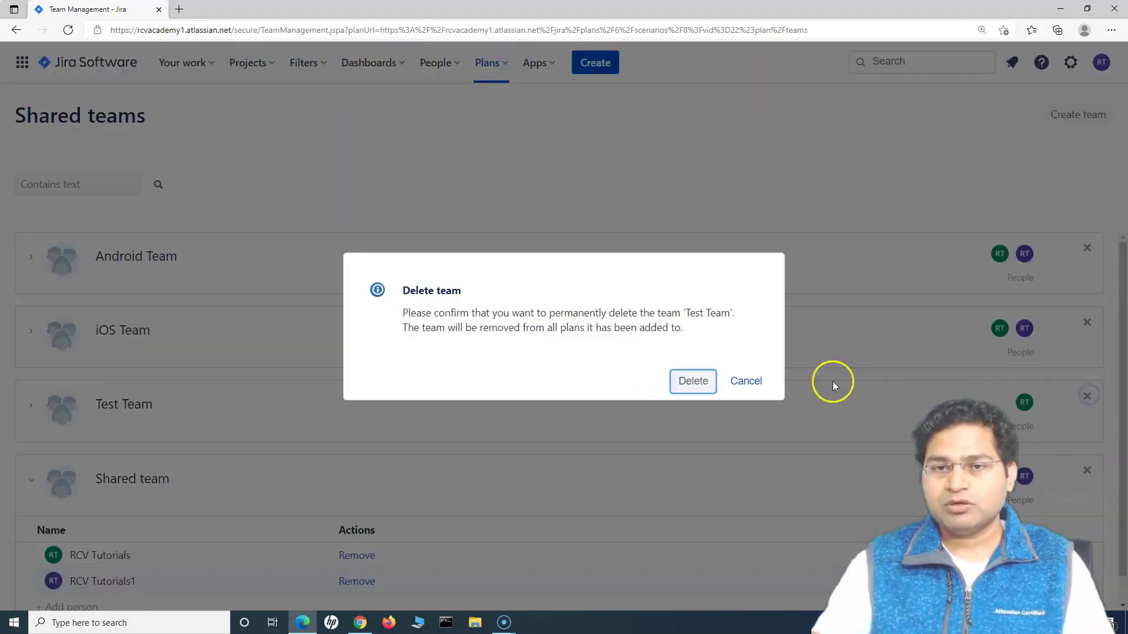
{"action": "left_click", "coordinate": [695, 380]}
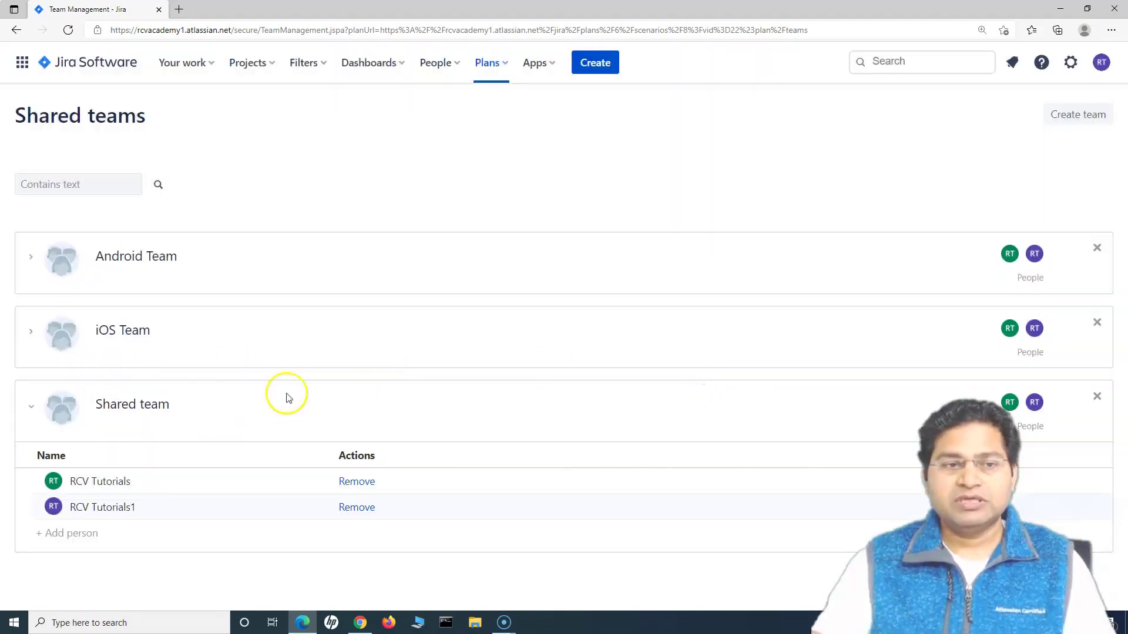
- Return to the Team Demo plan's Teams view and add the existing shared team named Shared team
{"action": "left_click", "coordinate": [27, 412]}
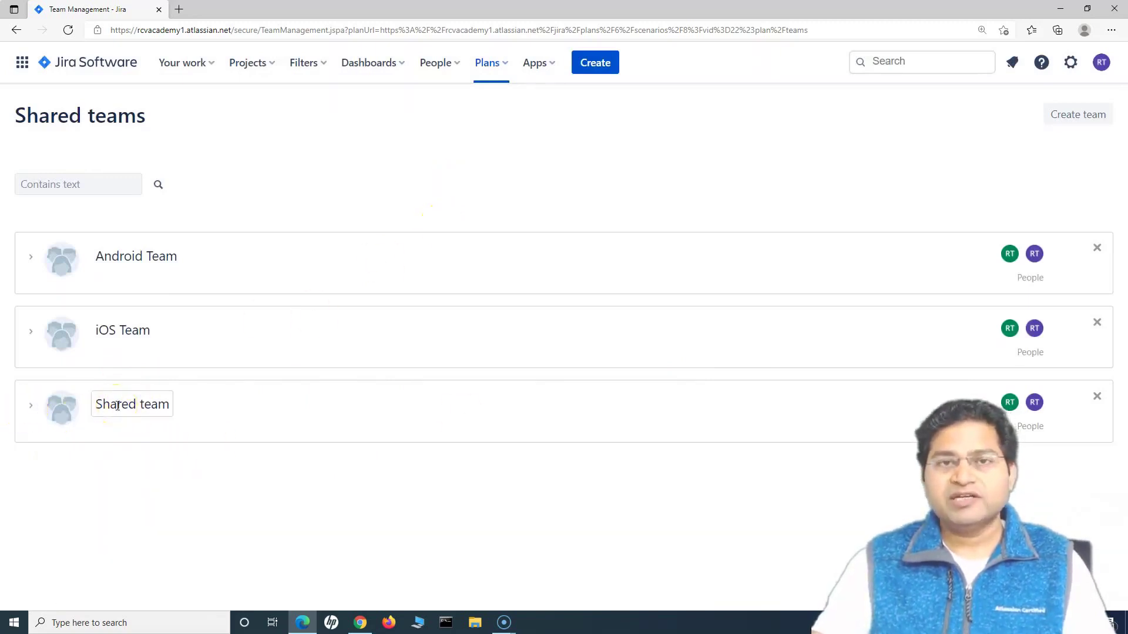
{"action": "left_click", "coordinate": [501, 65]}
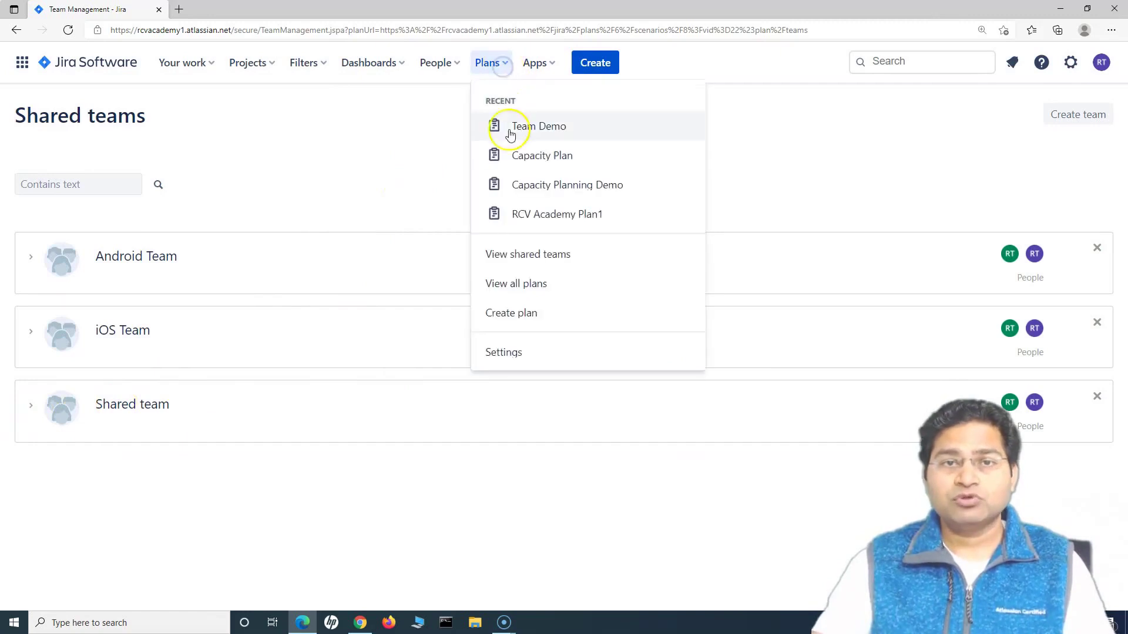
{"action": "left_click", "coordinate": [535, 131]}
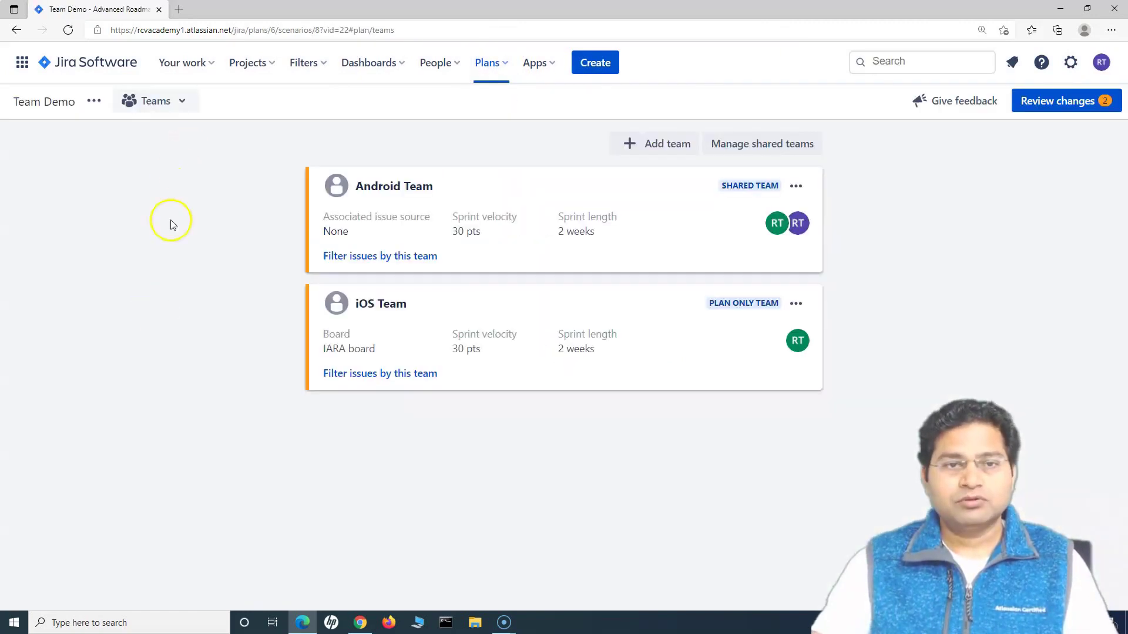
{"action": "left_click", "coordinate": [668, 143]}
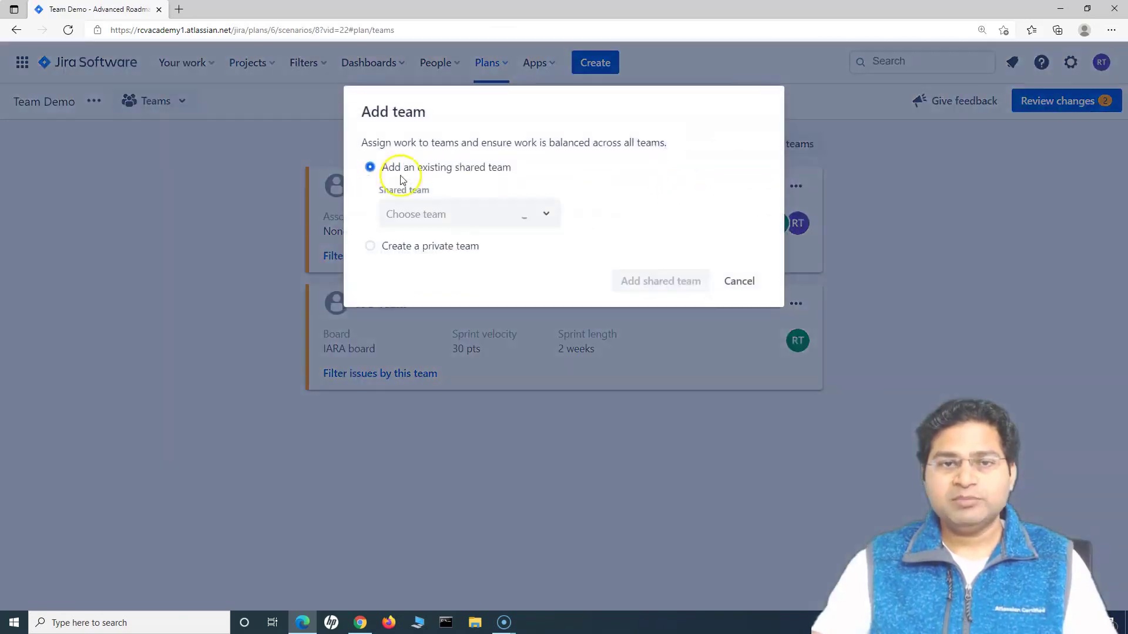
{"action": "left_click", "coordinate": [415, 213]}
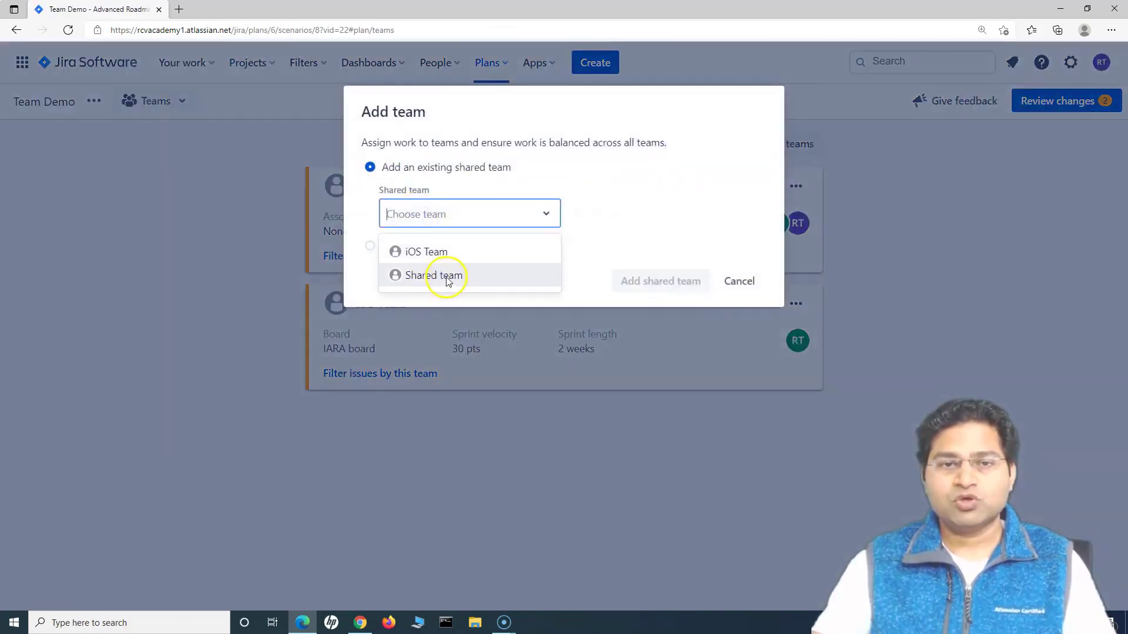
{"action": "left_click", "coordinate": [448, 276]}
{"action": "left_click", "coordinate": [635, 283]}
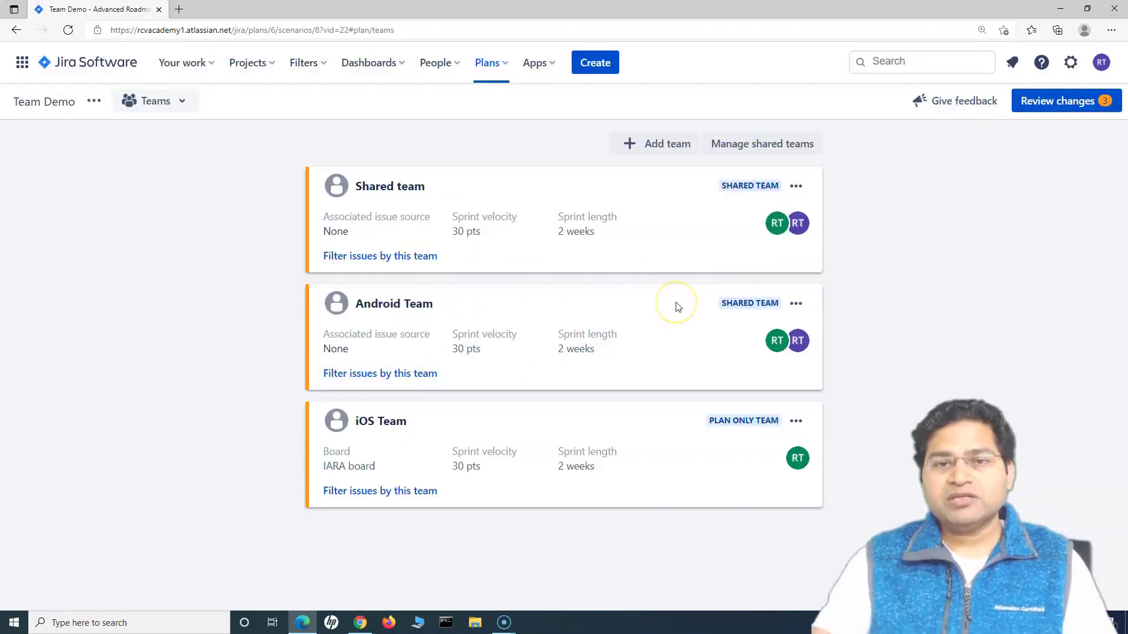
- Examine the plan-only label of iOS Team and the actions offered for that team
{"action": "left_click_drag", "start_coordinate": [706, 421], "coordinate": [780, 425]}
{"action": "left_click", "coordinate": [712, 421]}
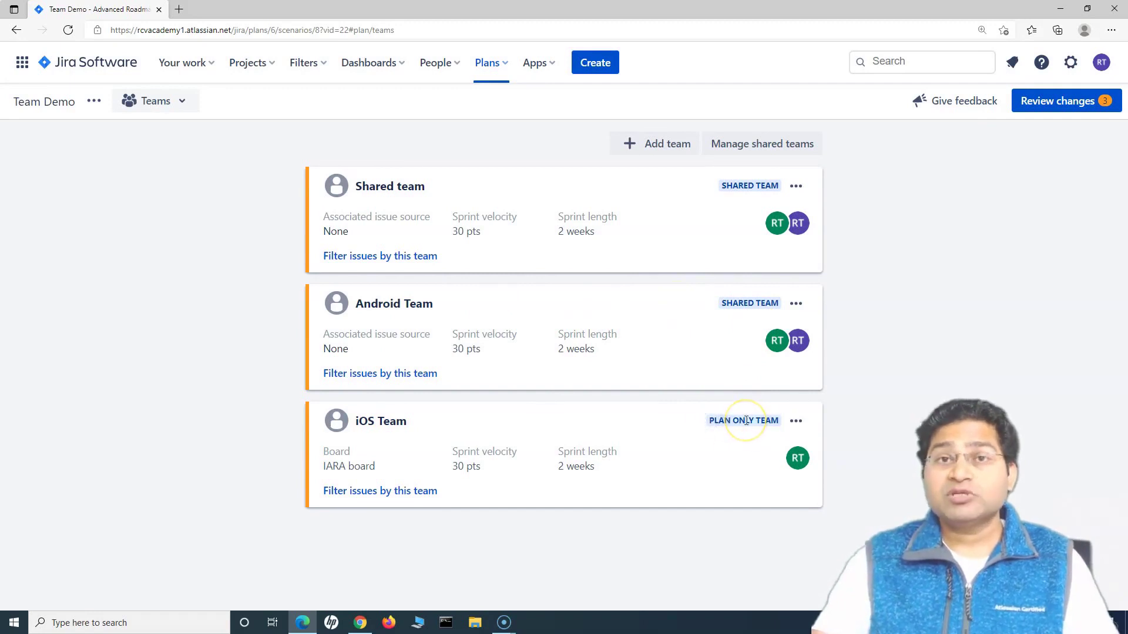
{"action": "left_click", "coordinate": [799, 422]}
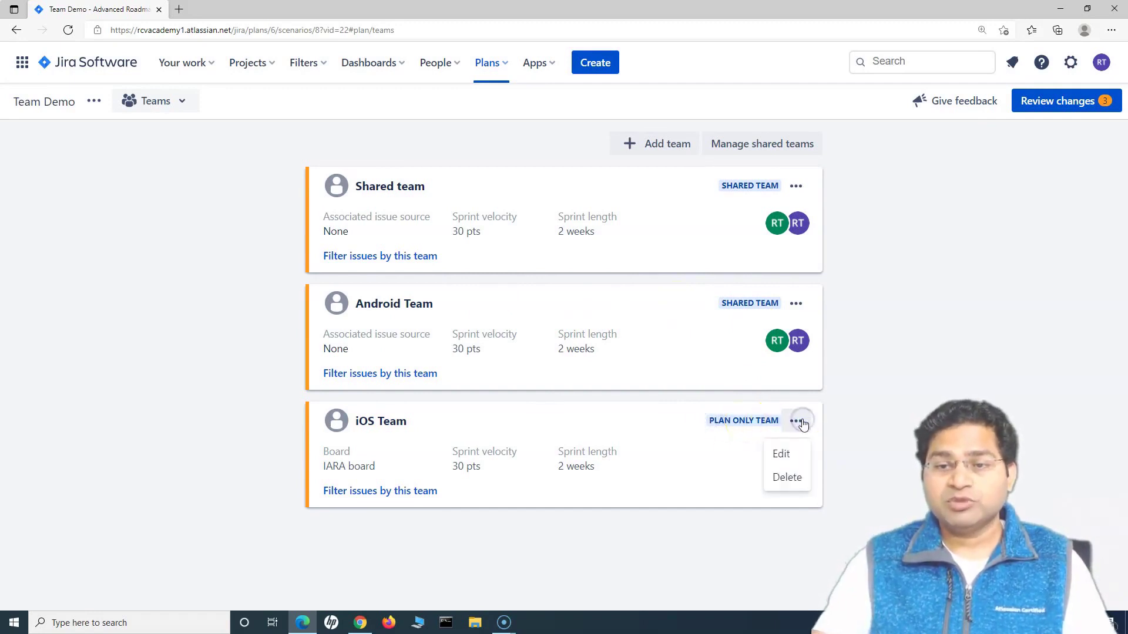
{"action": "left_click", "coordinate": [802, 423]}
{"action": "left_click", "coordinate": [795, 423]}
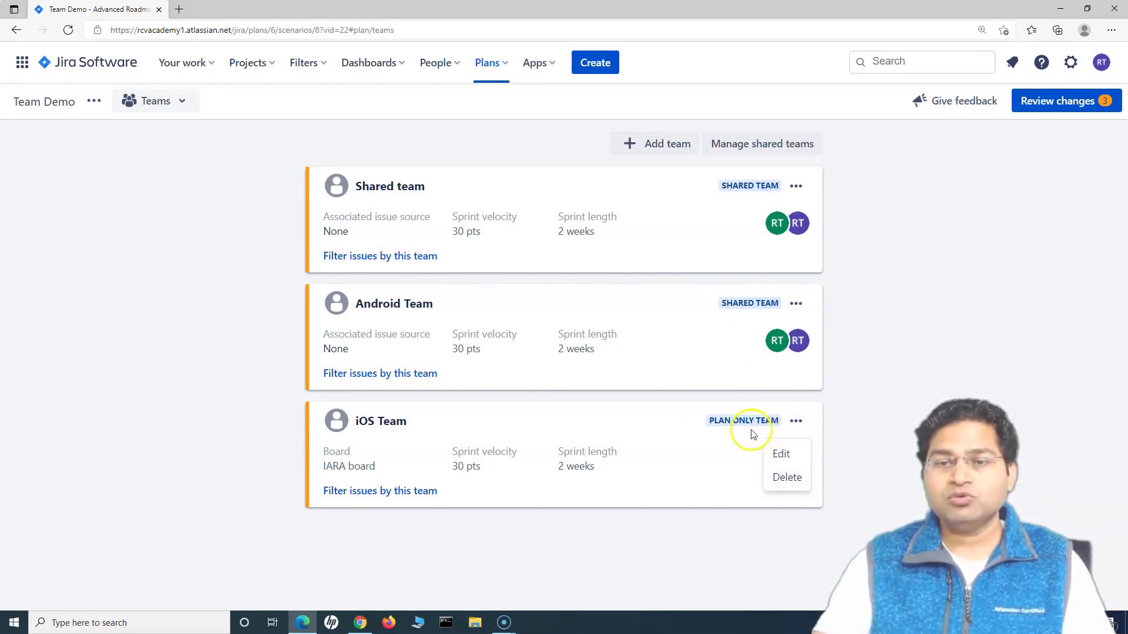
{"action": "double_click", "coordinate": [768, 421]}
{"action": "left_click", "coordinate": [772, 421]}
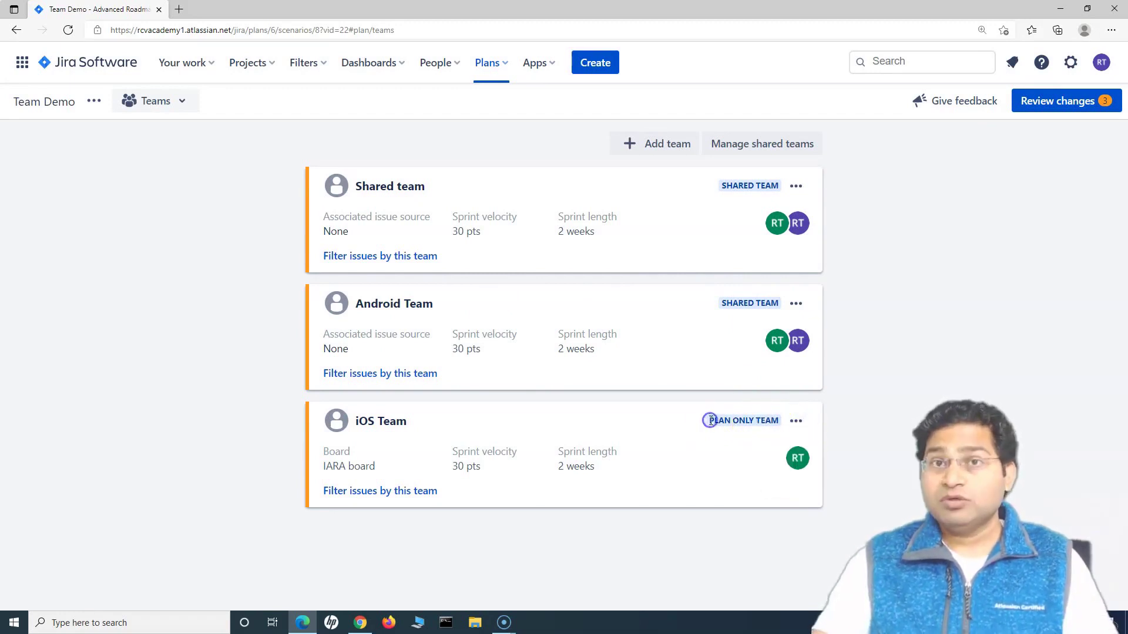
{"action": "left_click", "coordinate": [796, 422]}
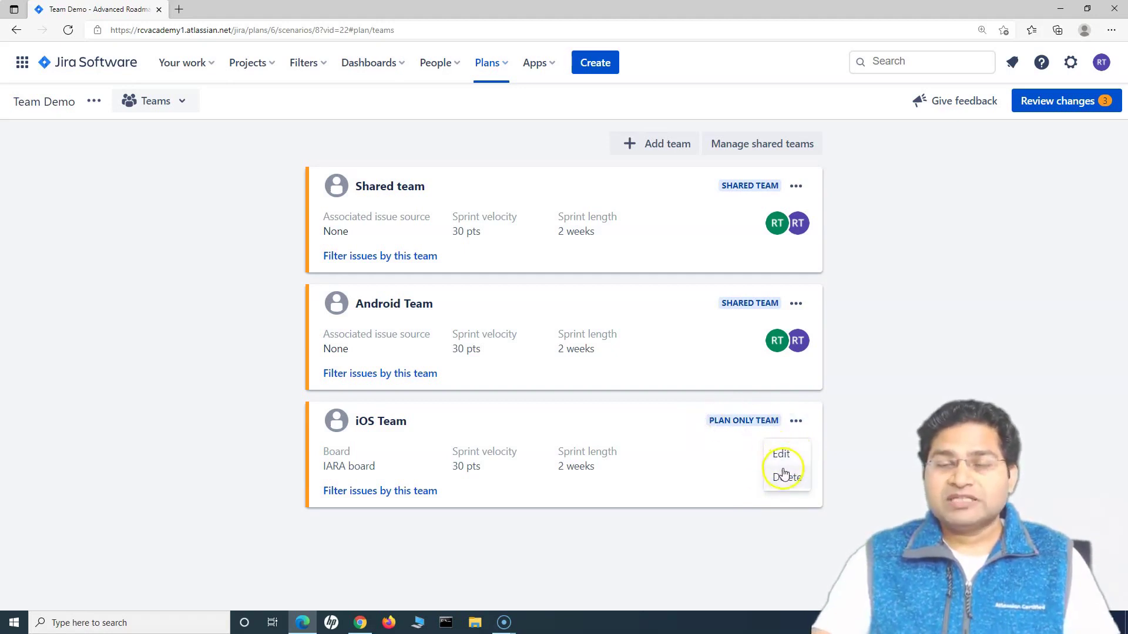
{"action": "left_click", "coordinate": [721, 421]}
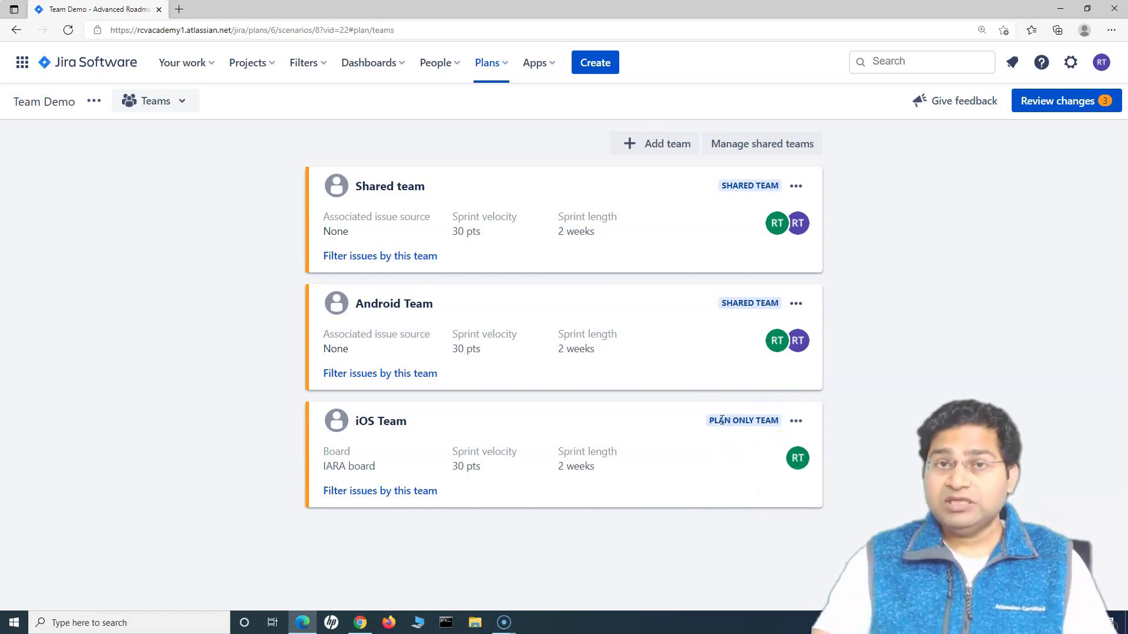
- Review the plan's pending changes for Shared team, Android Team and iOS Team and save them all to Jira
{"action": "left_click", "coordinate": [1066, 105]}
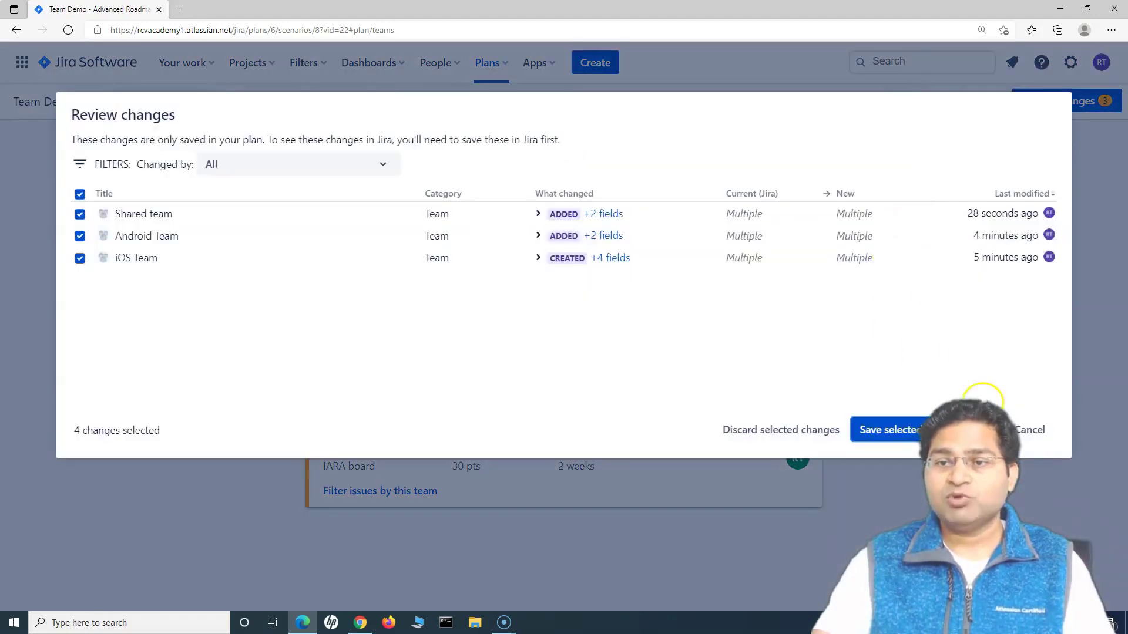
{"action": "left_click", "coordinate": [1025, 432]}
{"action": "left_click", "coordinate": [795, 421]}
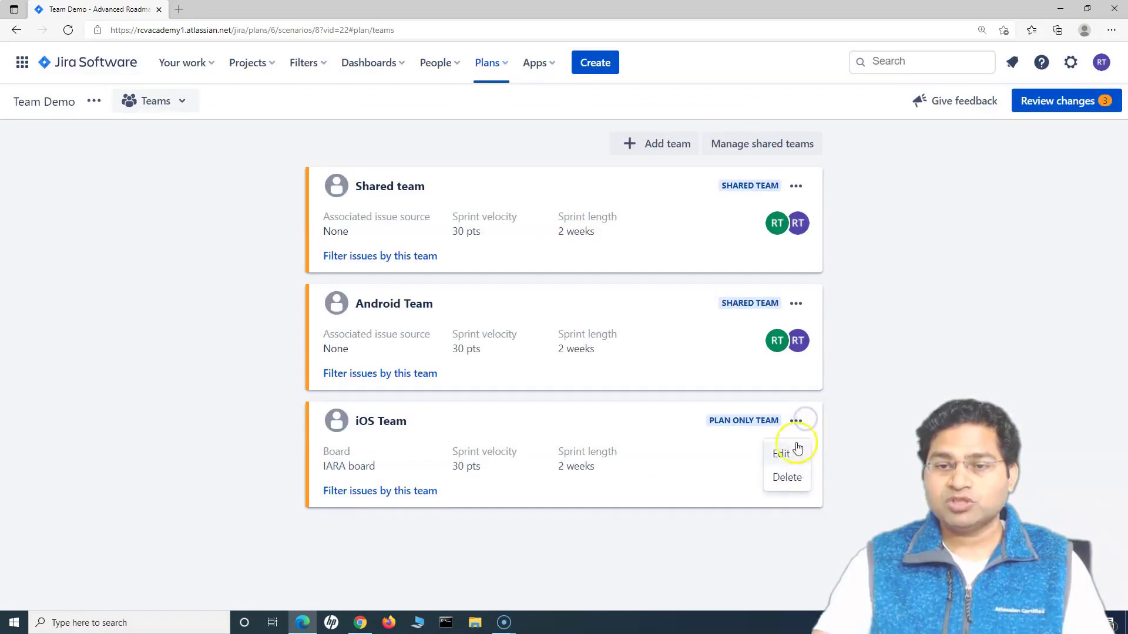
{"action": "left_click", "coordinate": [1052, 102]}
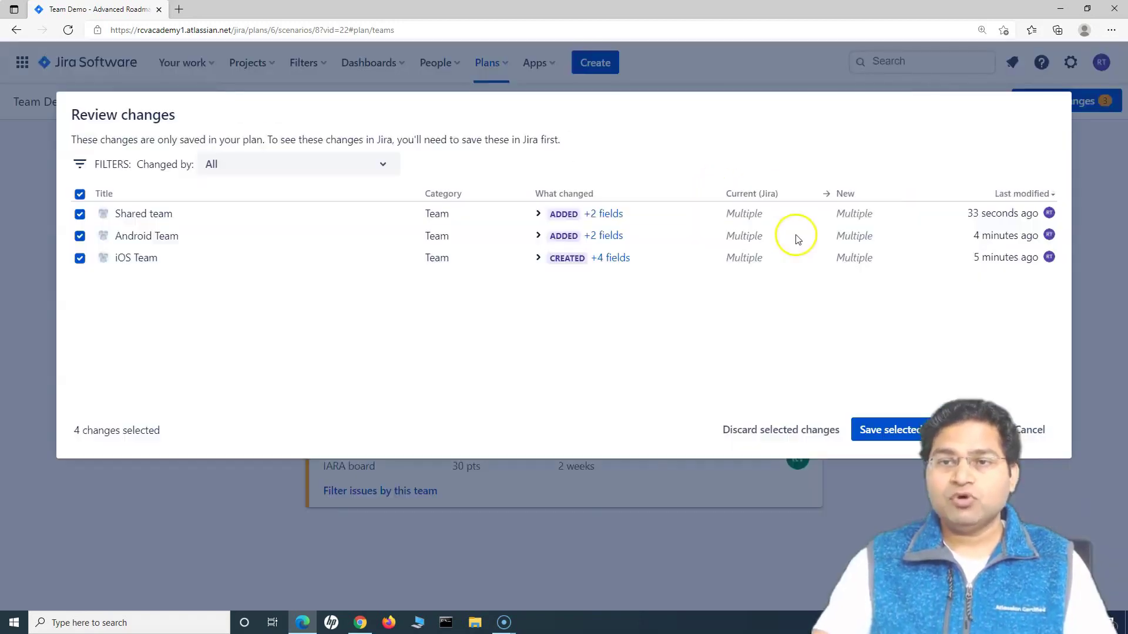
{"action": "left_click", "coordinate": [902, 432]}
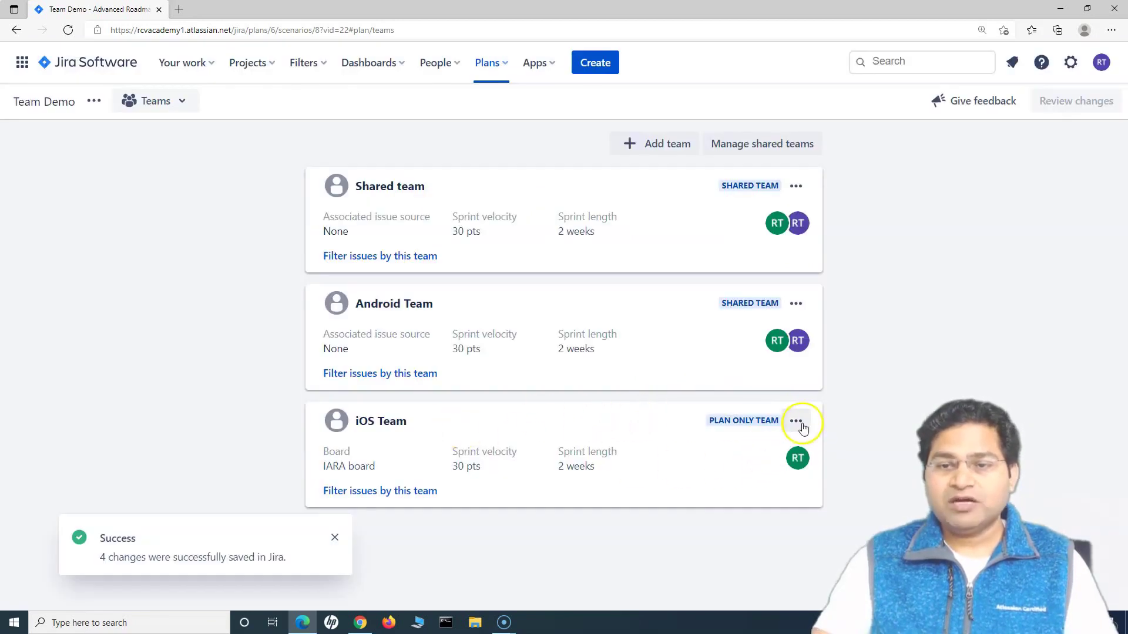
- Share the plan-only iOS Team so it can be assigned to issues across multiple plans
{"action": "left_click", "coordinate": [797, 422]}
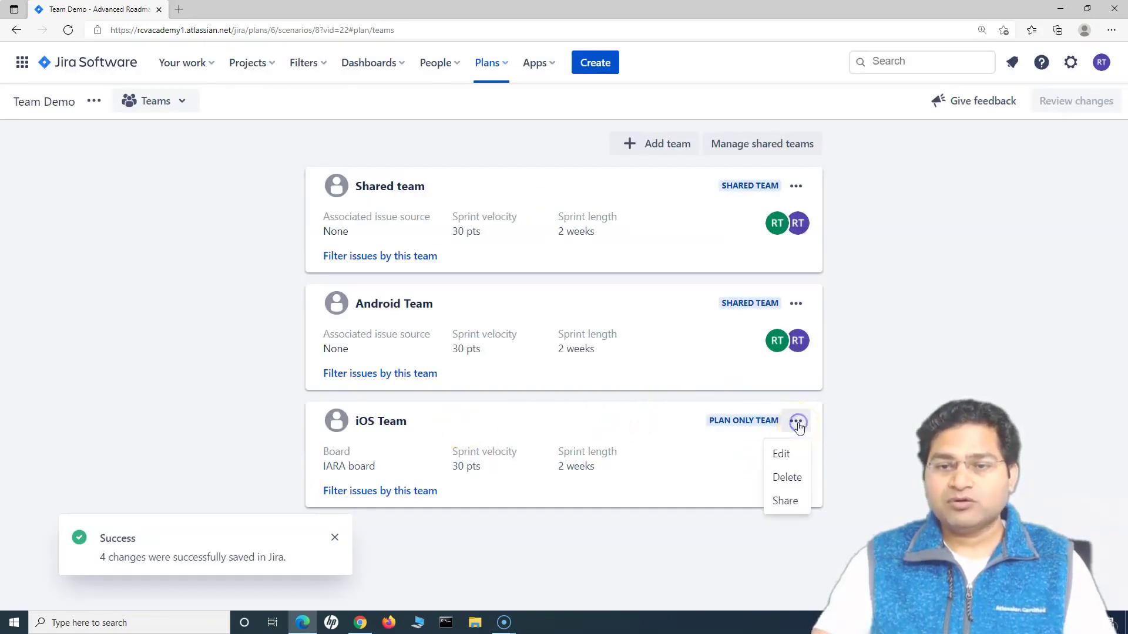
{"action": "left_click", "coordinate": [785, 502]}
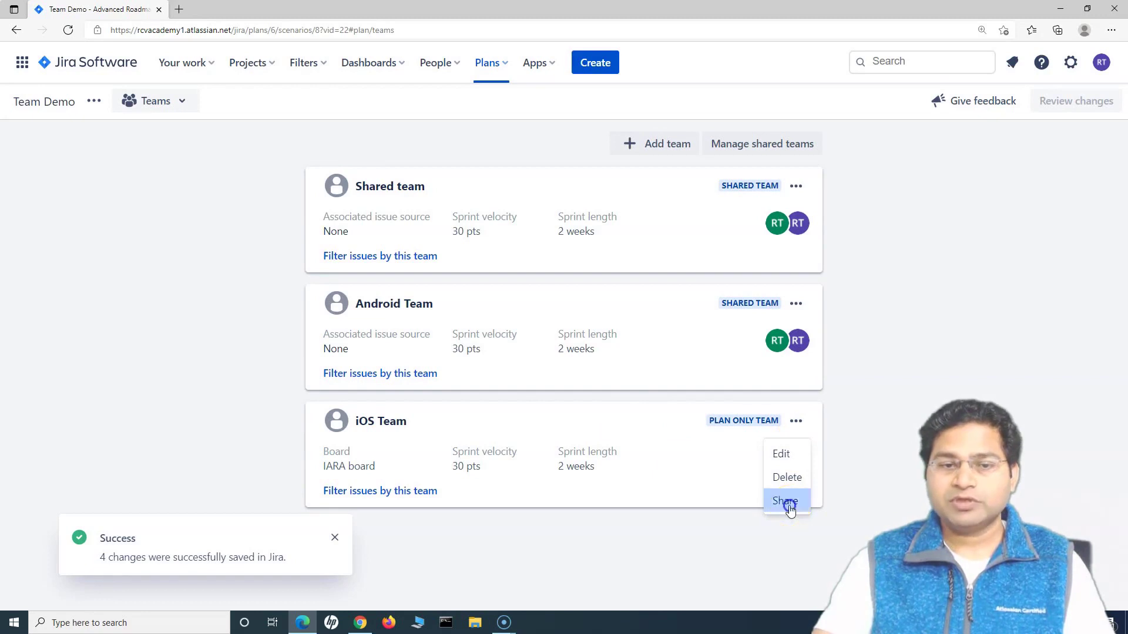
{"action": "left_click", "coordinate": [697, 200]}
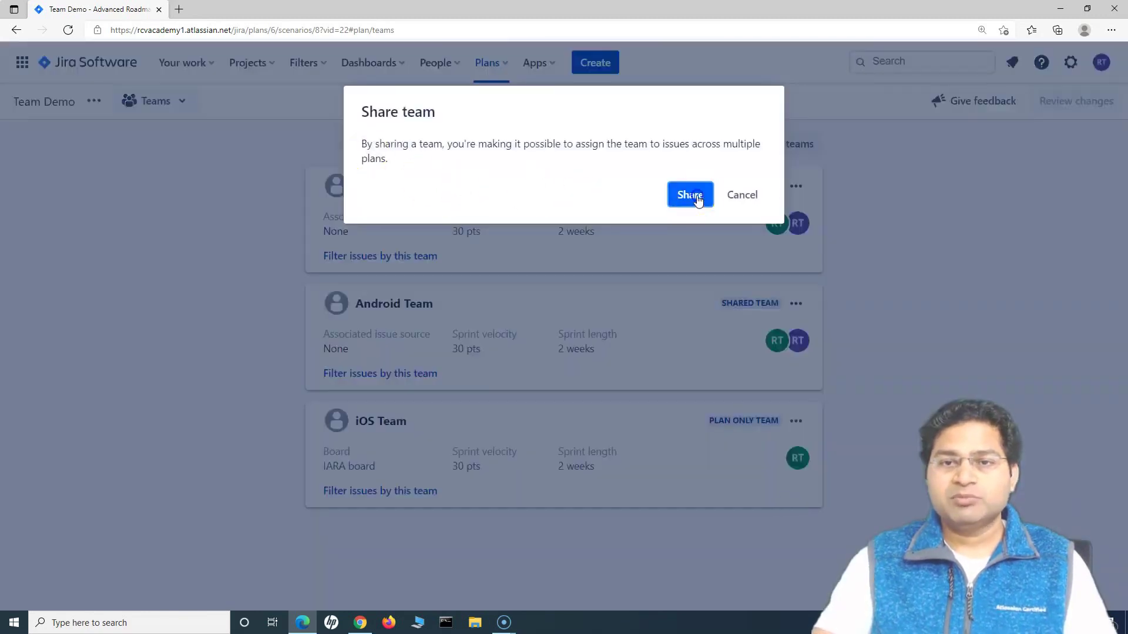
{"action": "triple_click", "coordinate": [780, 423]}
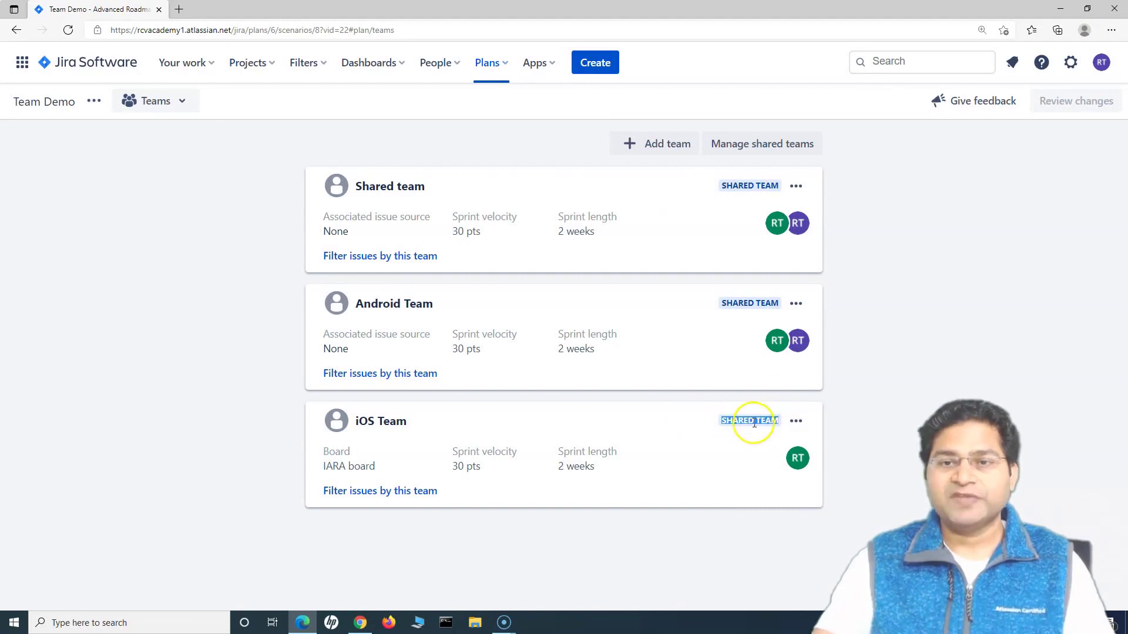
{"action": "triple_click", "coordinate": [422, 423]}
{"action": "left_click", "coordinate": [481, 423]}
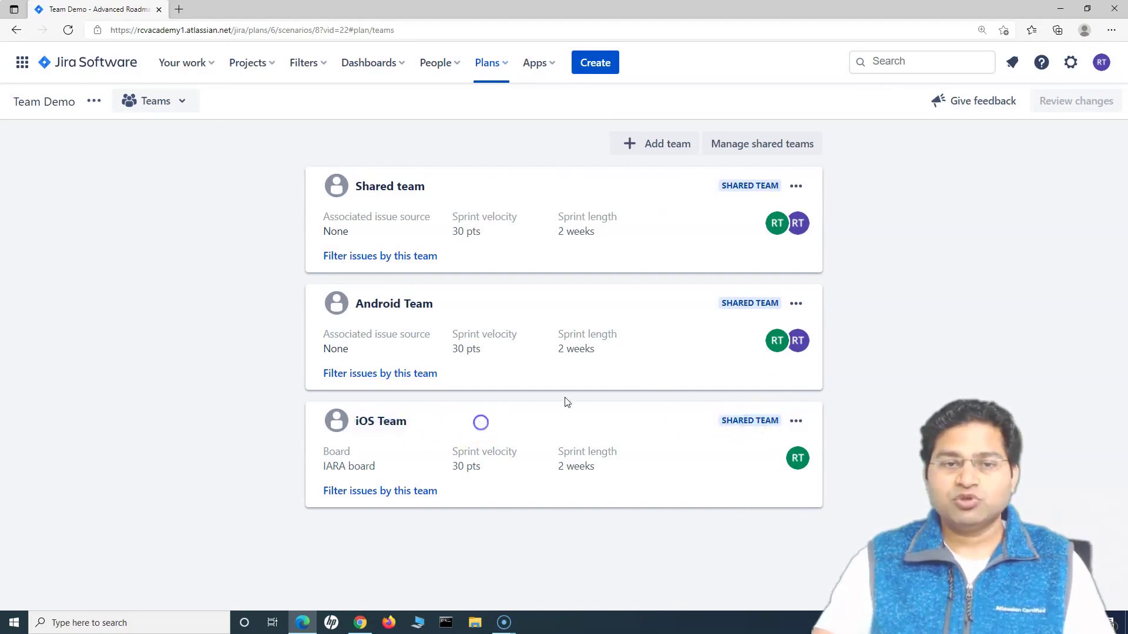
- Check the newly shared iOS Team and its members in shared team management
{"action": "left_click", "coordinate": [790, 147]}
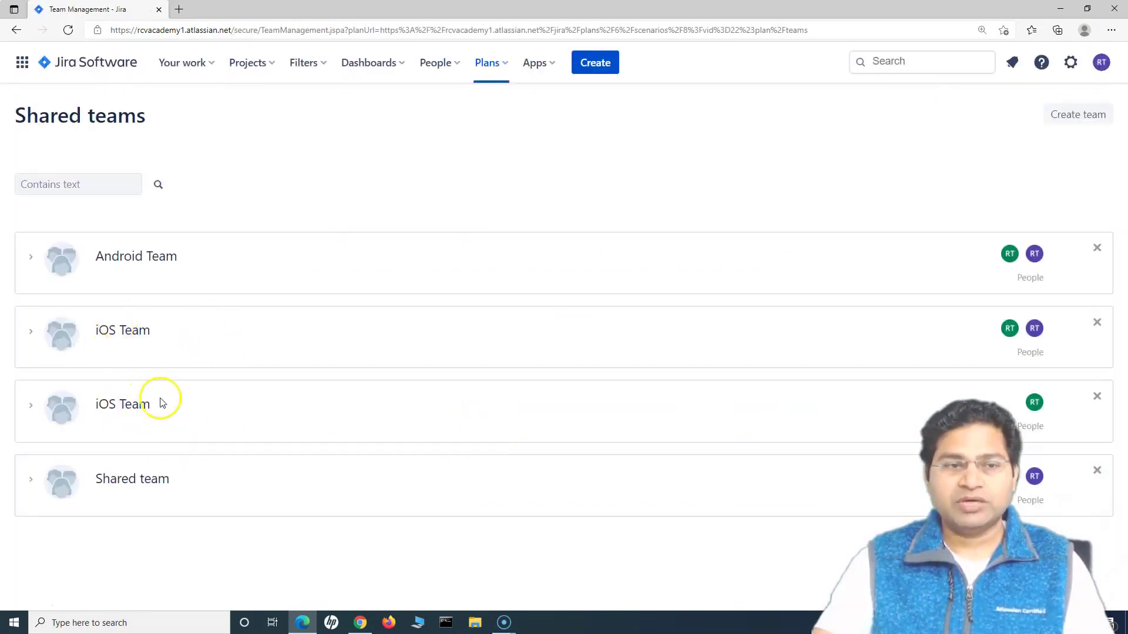
{"action": "left_click", "coordinate": [30, 405]}
{"action": "left_click", "coordinate": [30, 405]}
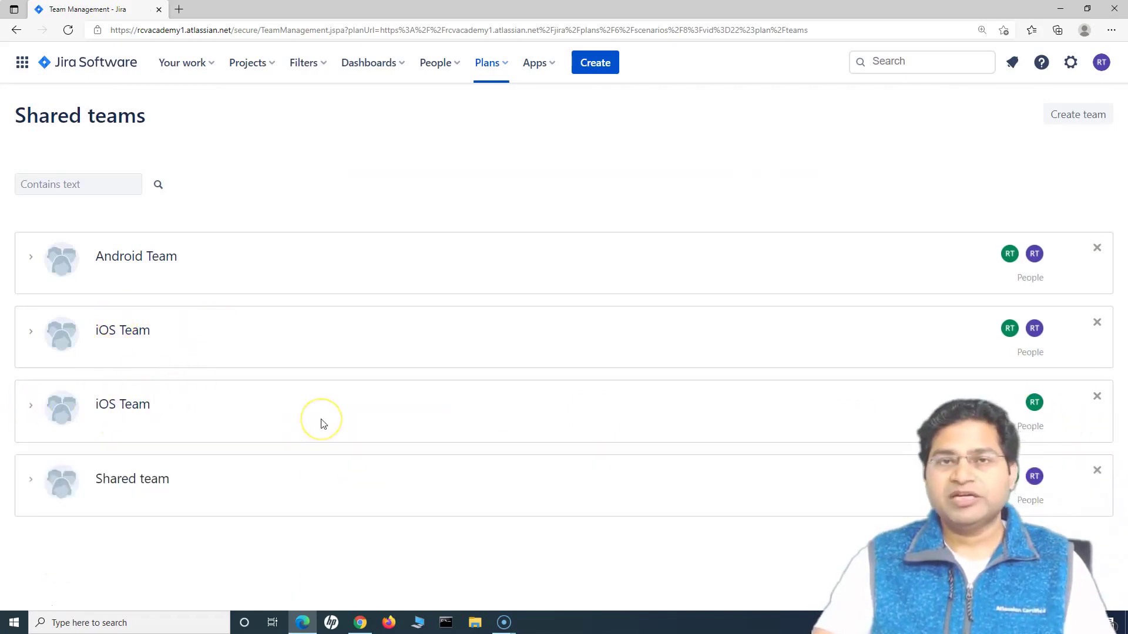
- Return to the Team Demo plan and delete iOS Team from its teams
{"action": "left_click", "coordinate": [493, 63]}
{"action": "left_click", "coordinate": [539, 127]}
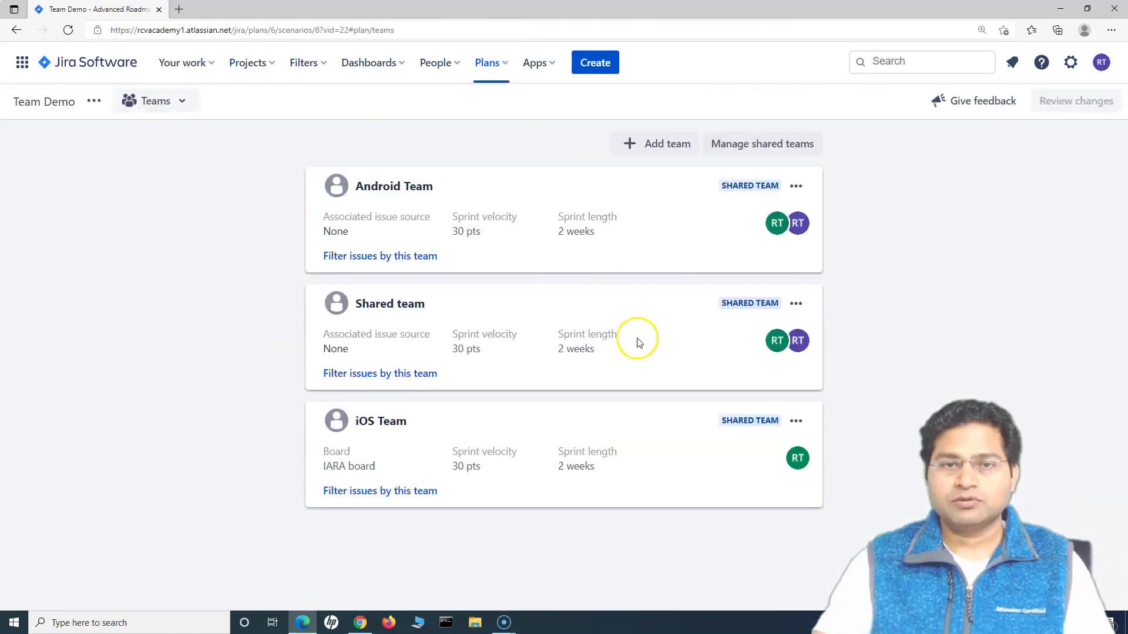
{"action": "left_click", "coordinate": [796, 429]}
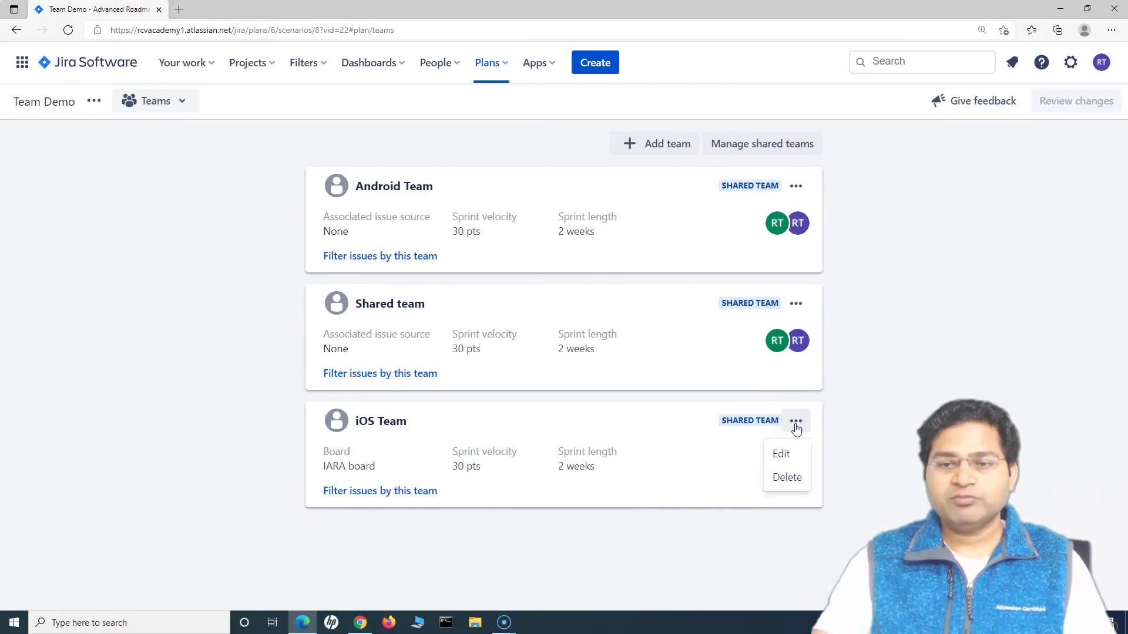
{"action": "left_click", "coordinate": [788, 479]}
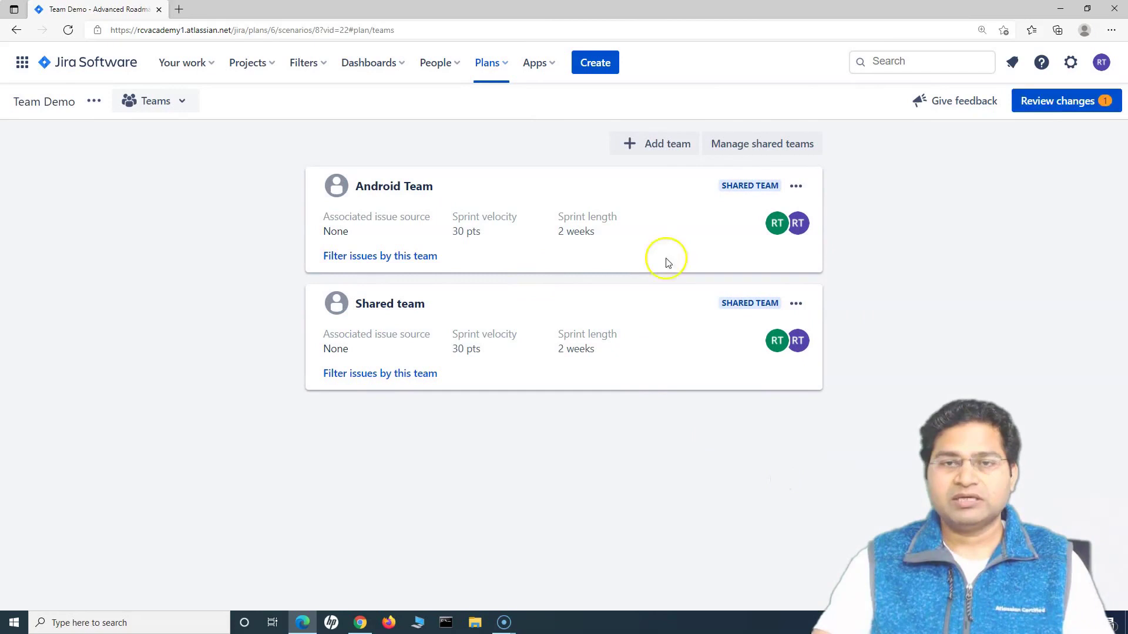
- Try IARA board as the associated issue source of the team named Shared team and discard the edit
{"action": "left_click", "coordinate": [796, 303]}
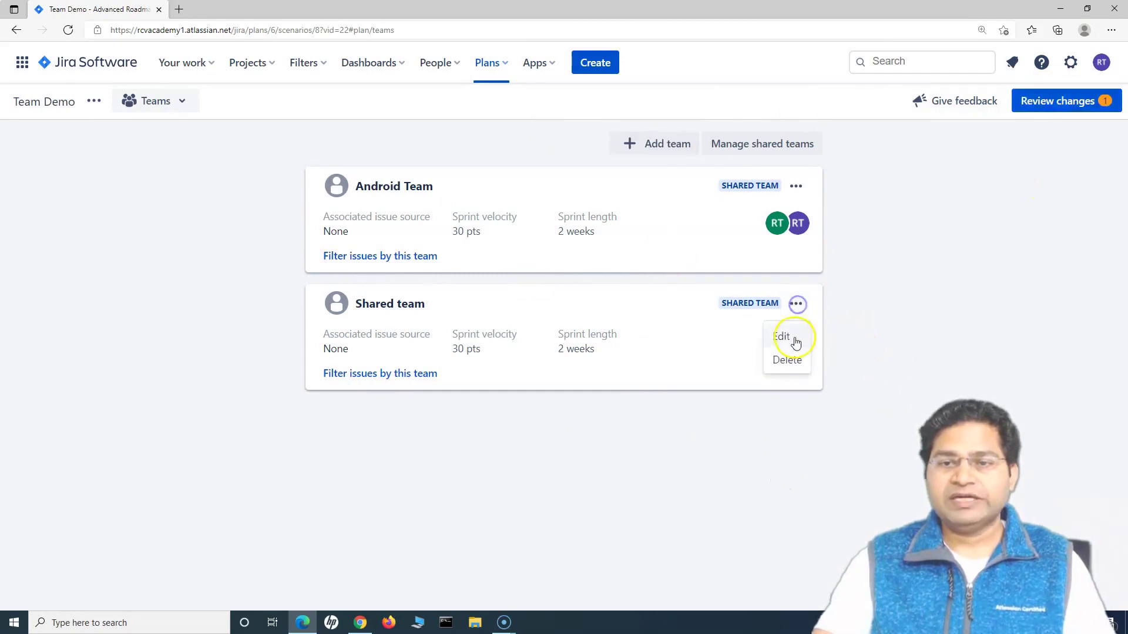
{"action": "left_click", "coordinate": [782, 337]}
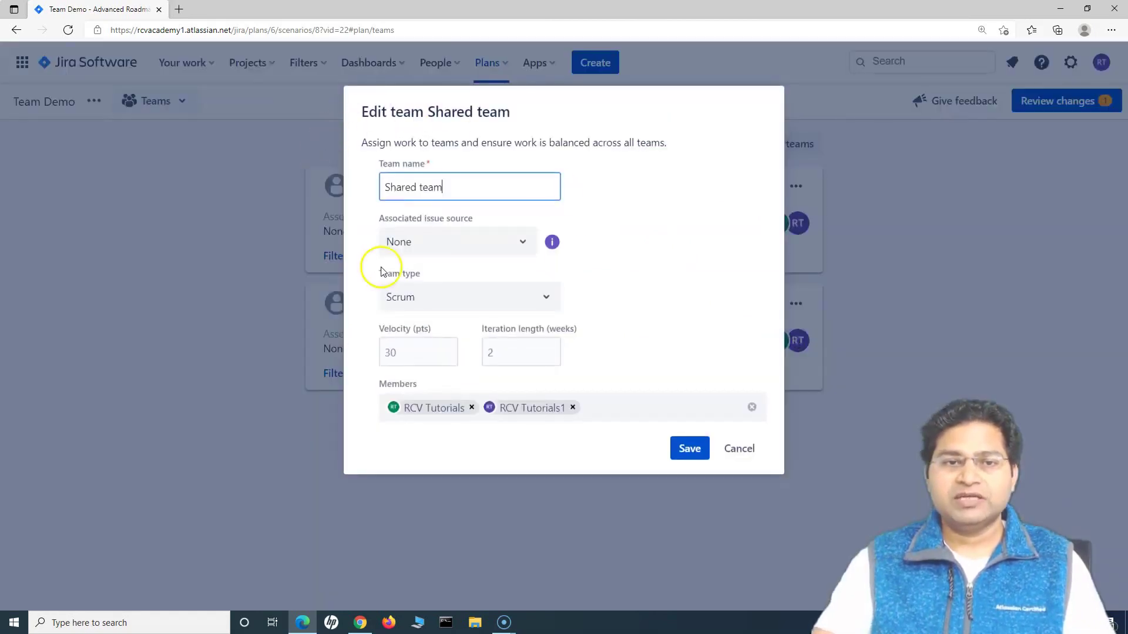
{"action": "left_click", "coordinate": [410, 246]}
{"action": "left_click", "coordinate": [406, 283]}
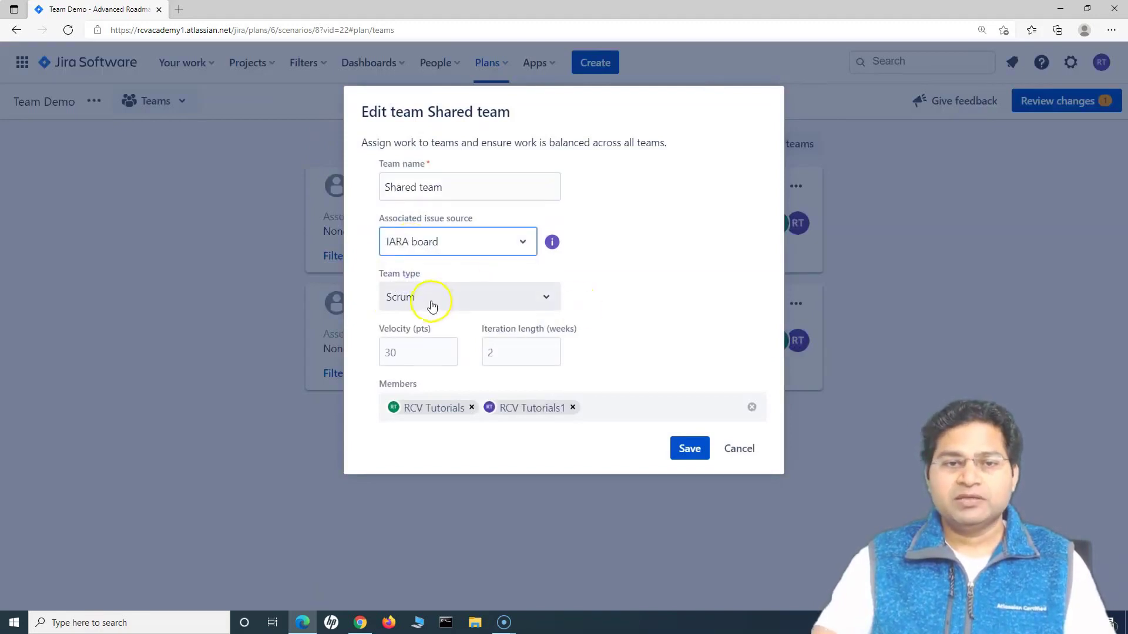
{"action": "left_click", "coordinate": [452, 303]}
{"action": "left_click", "coordinate": [454, 304]}
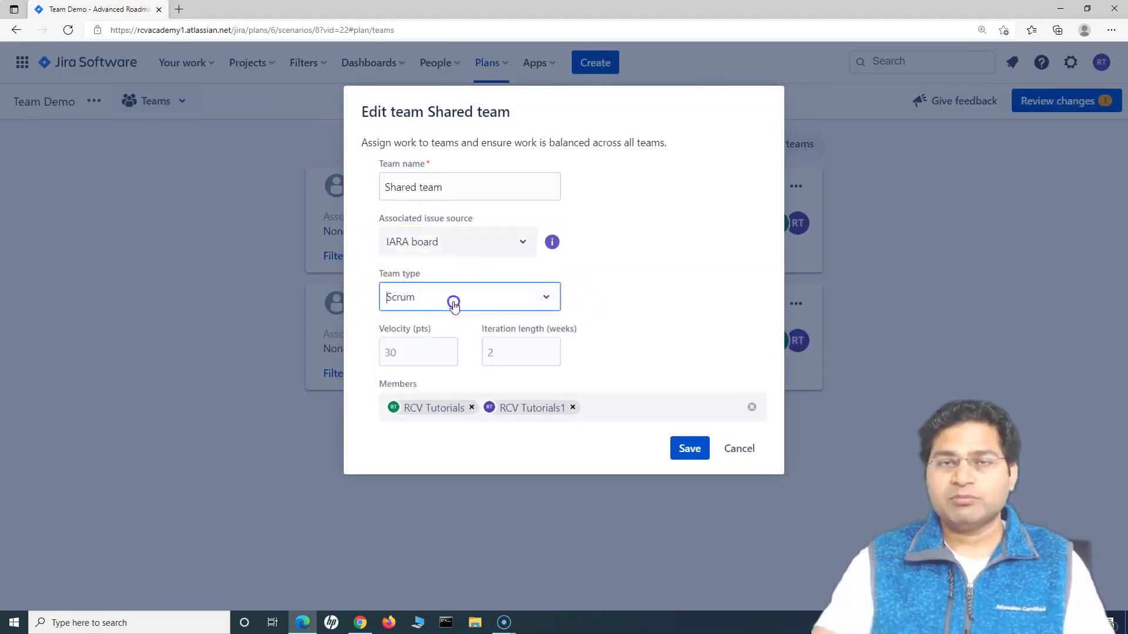
{"action": "left_click", "coordinate": [422, 346]}
{"action": "left_click", "coordinate": [535, 354]}
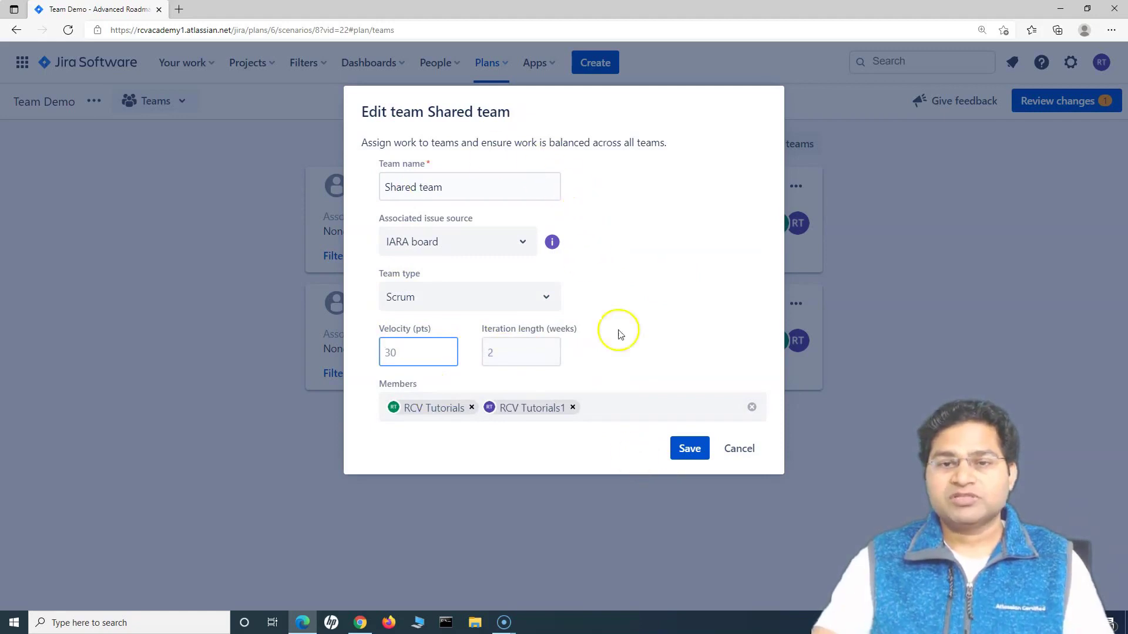
{"action": "left_click", "coordinate": [742, 449]}
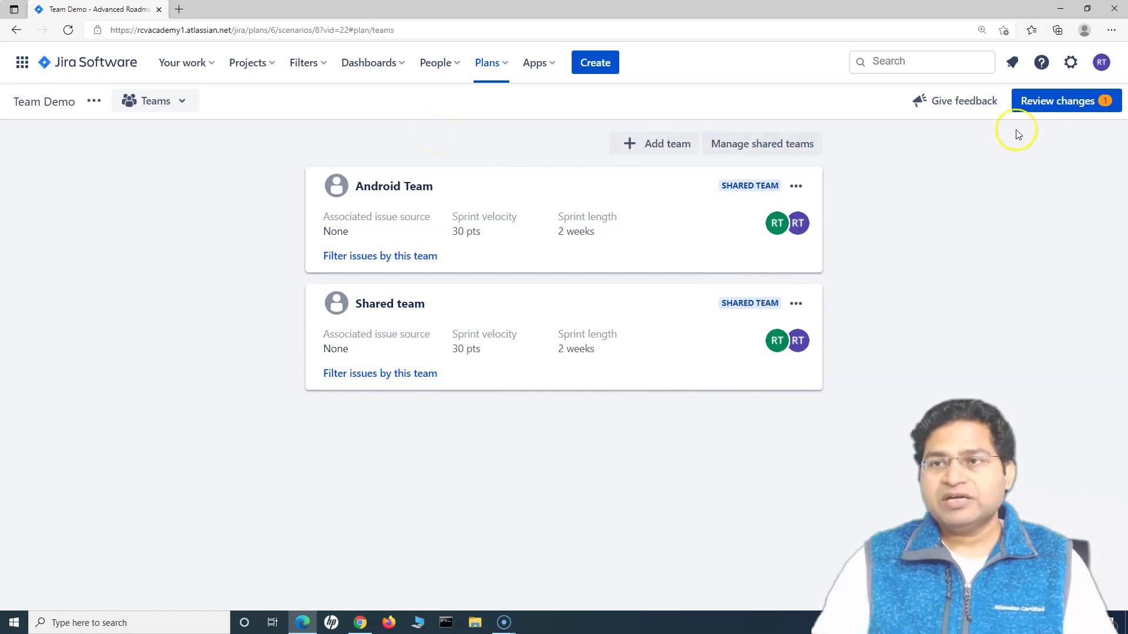
- Review the pending iOS Team removal and save it to Jira
{"action": "left_click", "coordinate": [1067, 107]}
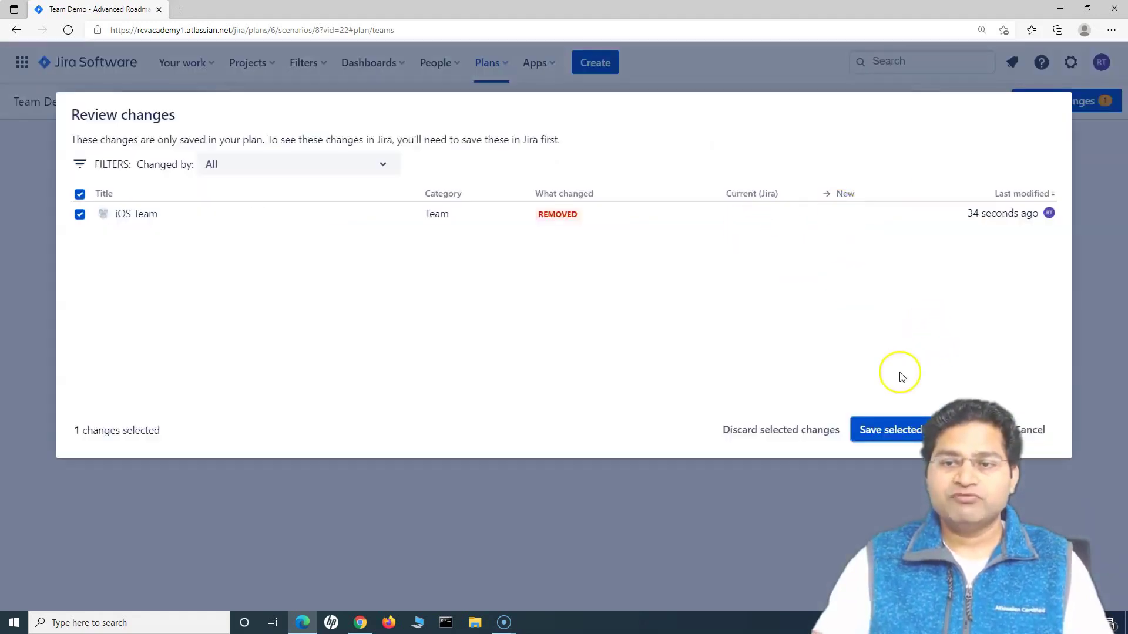
{"action": "left_click", "coordinate": [894, 430]}
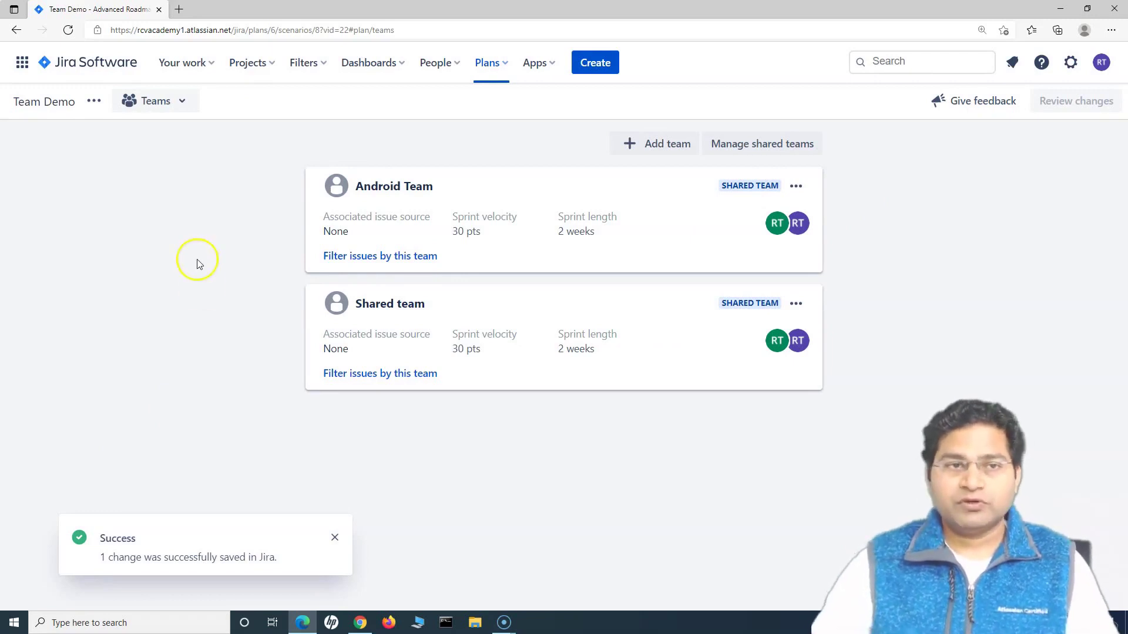
- Show the Top-level planning roadmap of the Team Demo plan and add the Team field as a column
{"action": "left_click", "coordinate": [184, 101]}
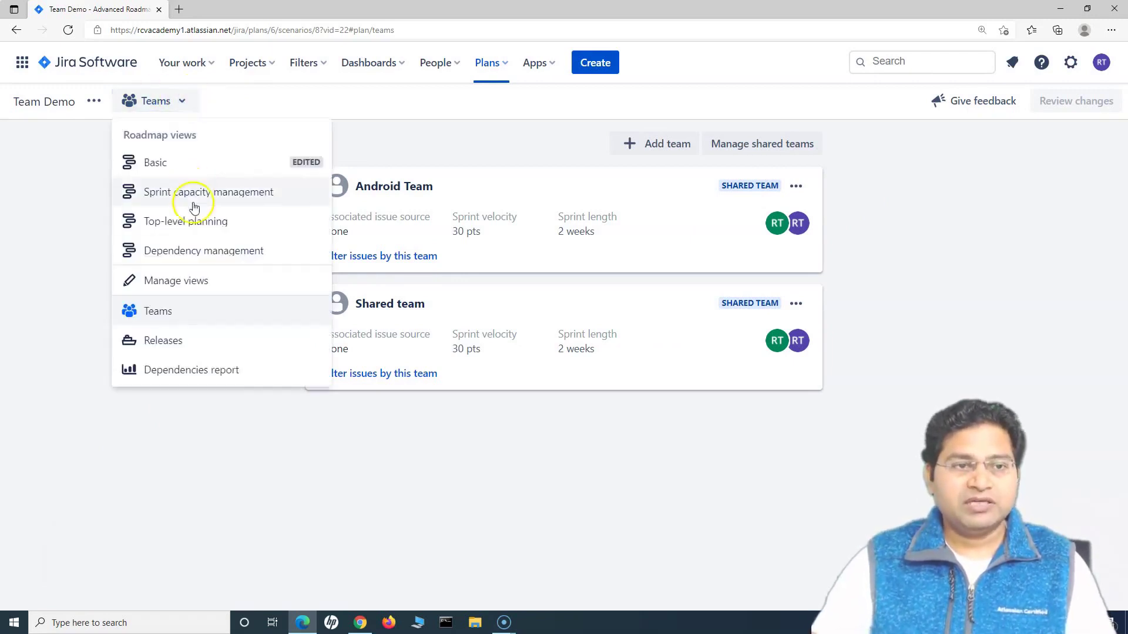
{"action": "left_click", "coordinate": [187, 222]}
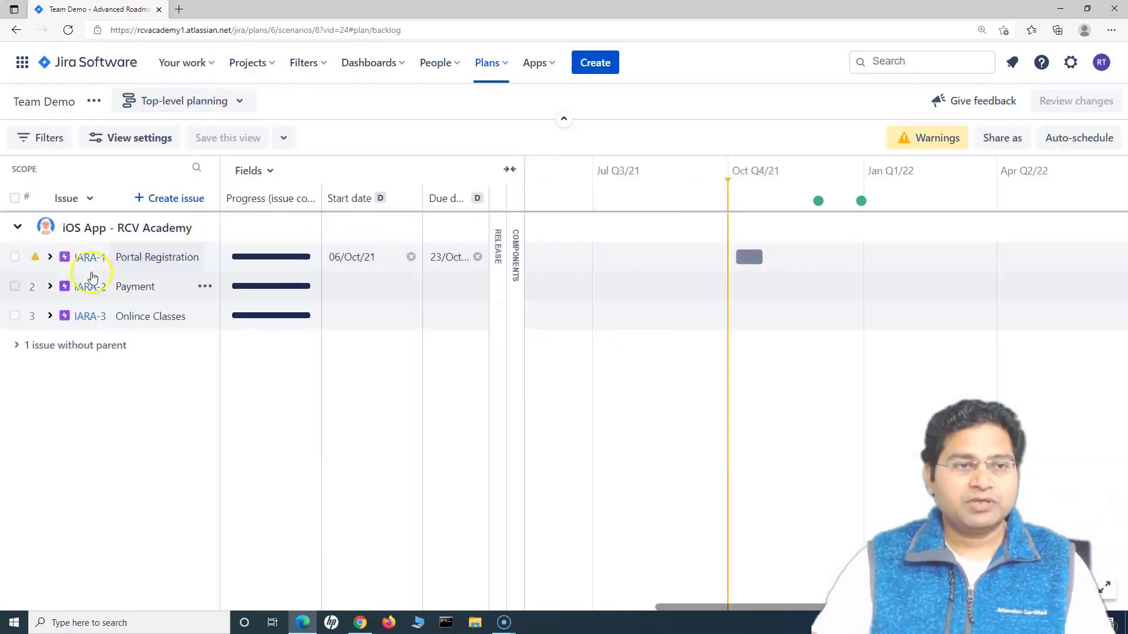
{"action": "left_click", "coordinate": [272, 174]}
{"action": "left_click", "coordinate": [307, 214]}
{"action": "type", "text": "te"}
{"action": "left_click", "coordinate": [290, 253]}
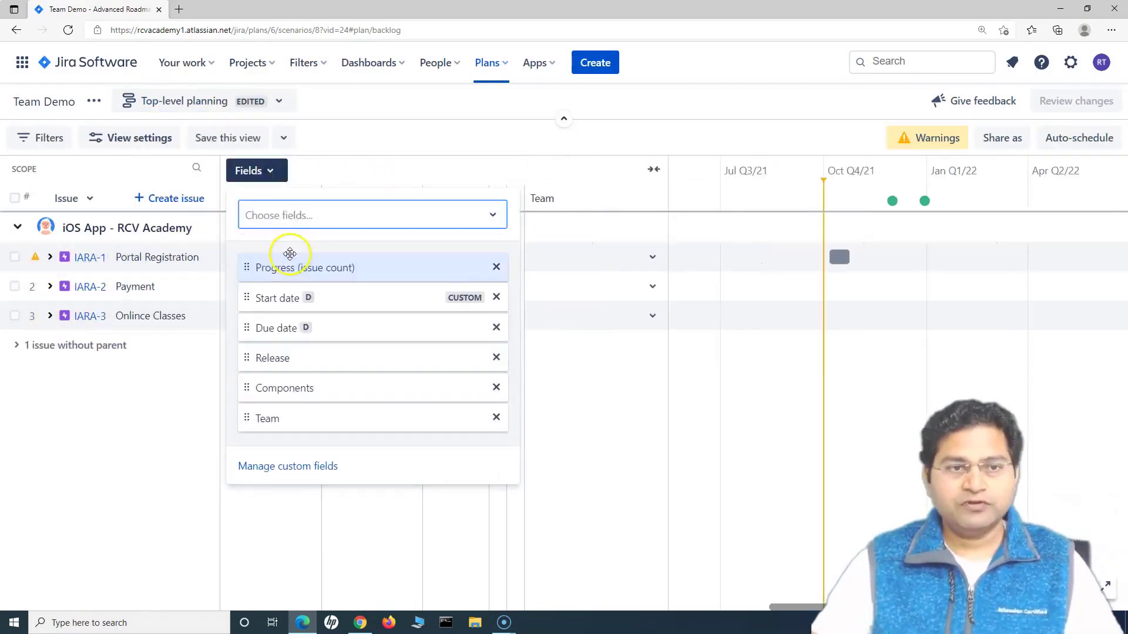
- Expand Portal Registration and replace the team of both Task 3 (IARA-8) and Story 4 (IARA-9) with Shared team
{"action": "left_click", "coordinate": [50, 256]}
{"action": "left_click", "coordinate": [50, 256]}
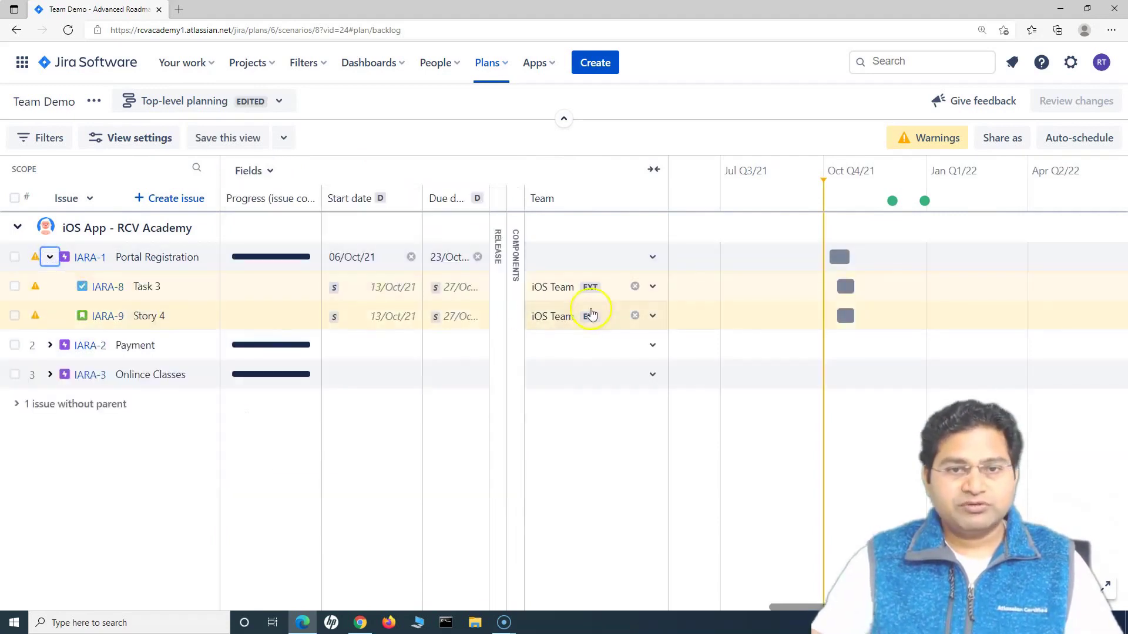
{"action": "left_click", "coordinate": [635, 287]}
{"action": "left_click", "coordinate": [635, 316]}
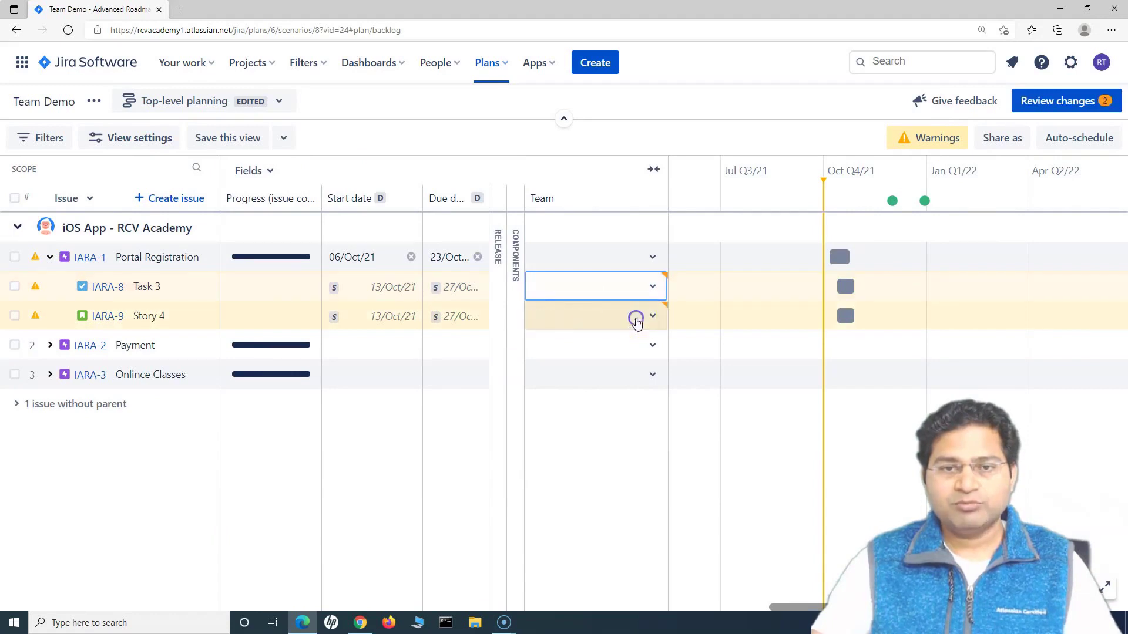
{"action": "left_click", "coordinate": [643, 285]}
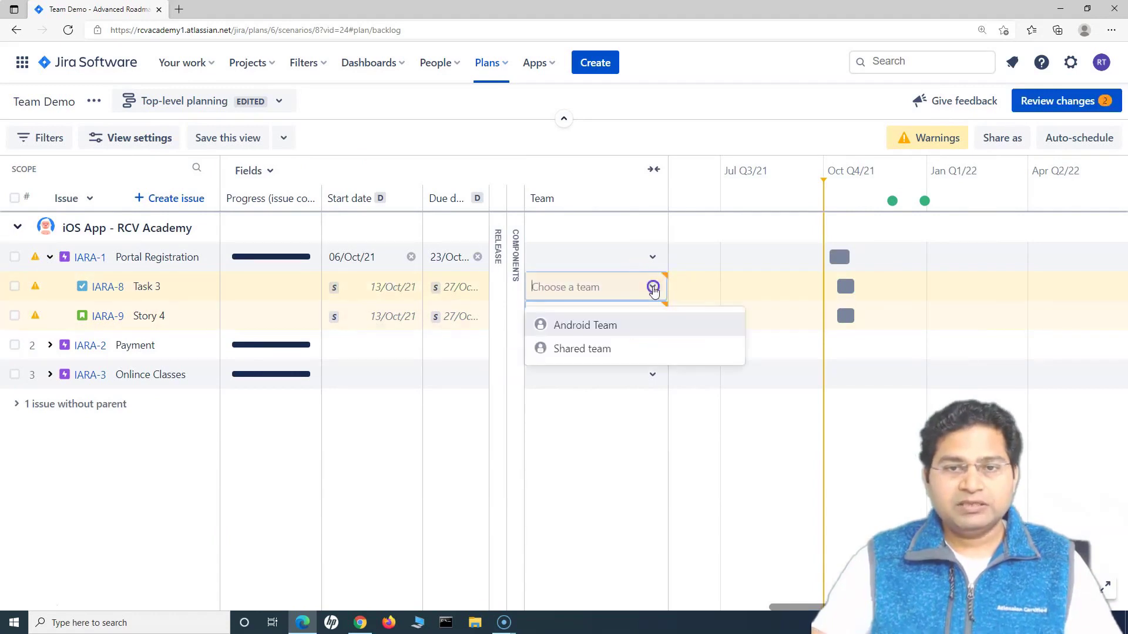
{"action": "left_click", "coordinate": [587, 347]}
{"action": "left_click", "coordinate": [650, 317]}
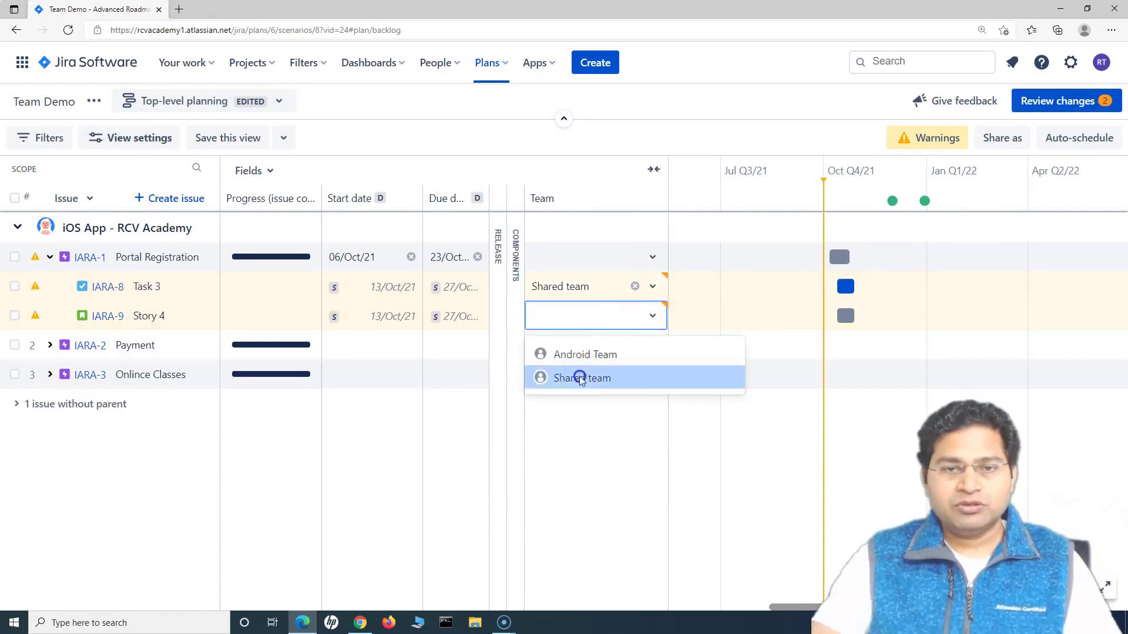
{"action": "left_click", "coordinate": [580, 376]}
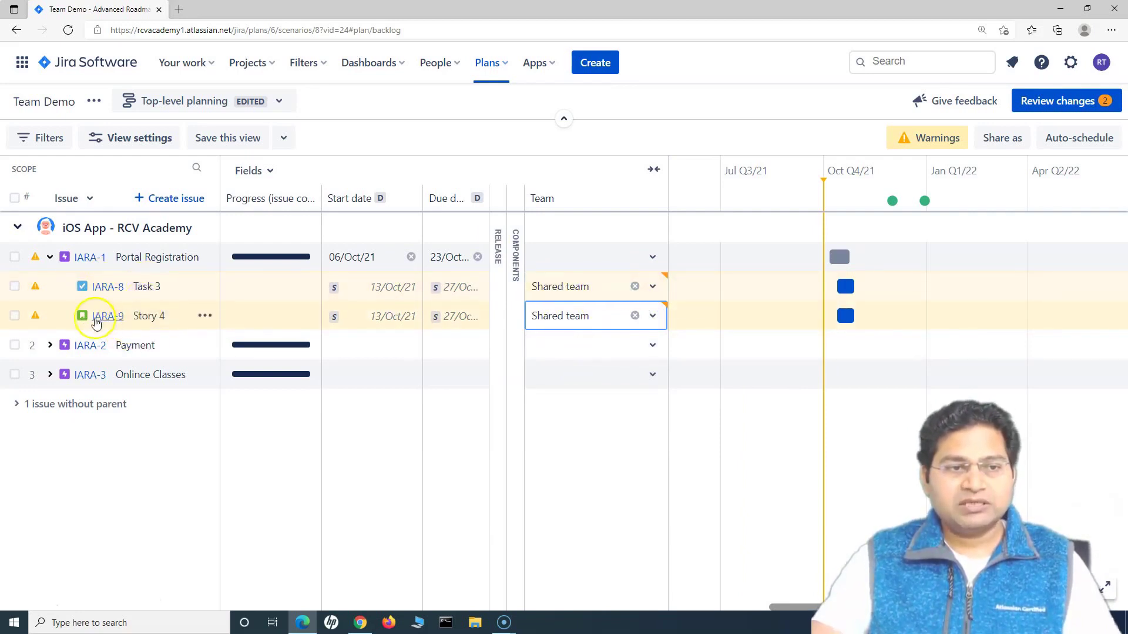
- Review the pending team reassignments of Task 3 and Story 4 and save them to Jira
{"action": "left_click", "coordinate": [615, 143]}
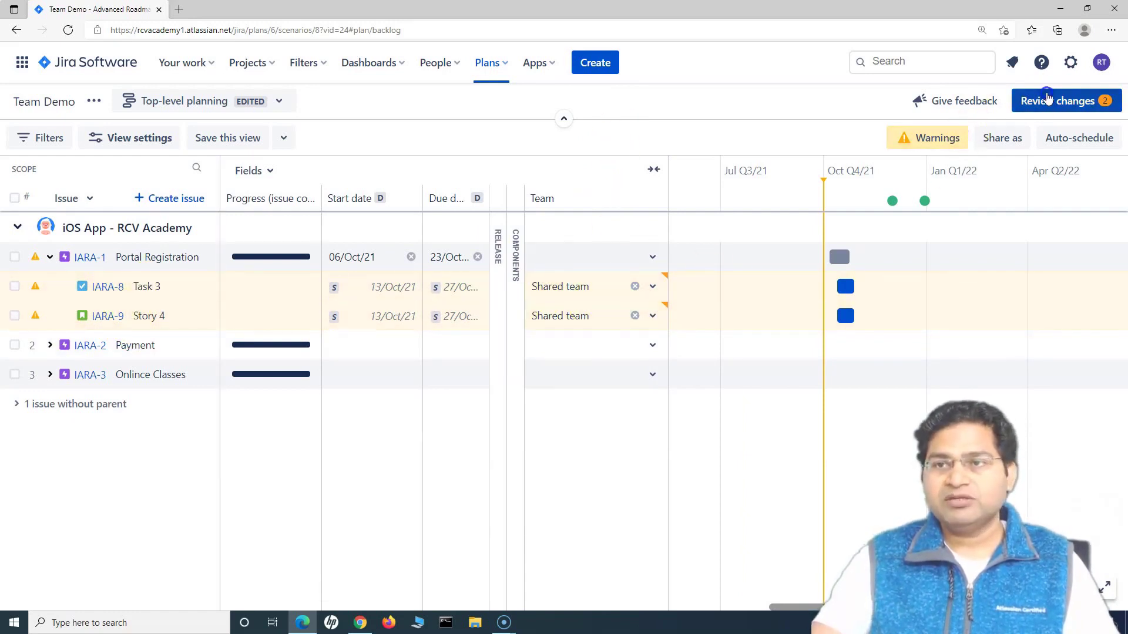
{"action": "left_click", "coordinate": [1039, 101]}
{"action": "left_click", "coordinate": [883, 434]}
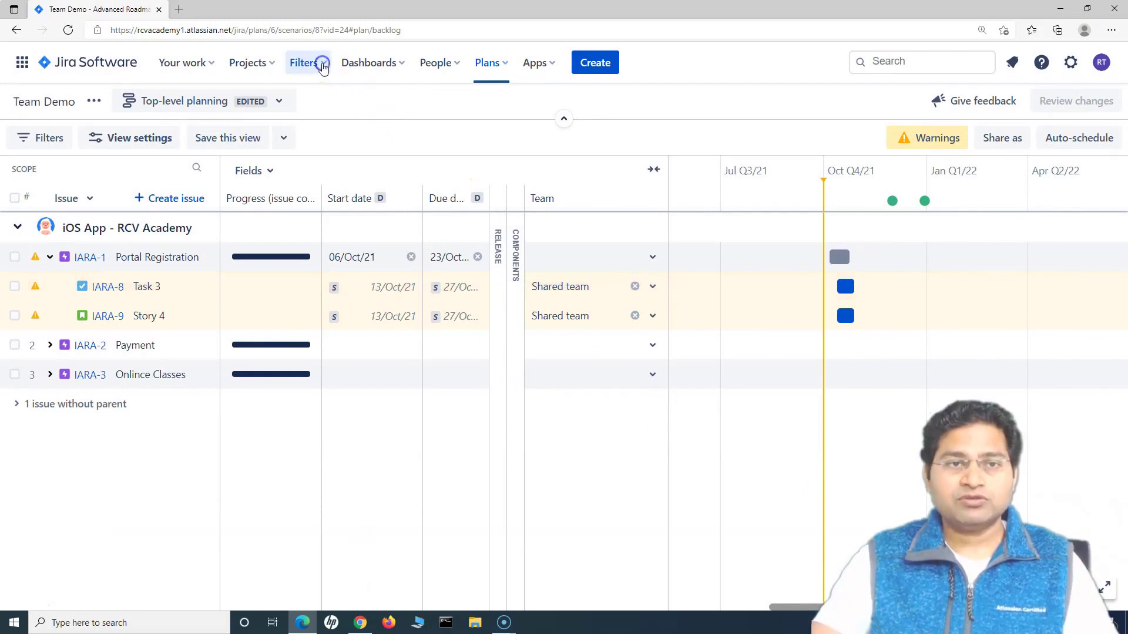
- Run an advanced issue search with a JQL query for issues whose Team equals Shared team
{"action": "left_click", "coordinate": [323, 63]}
{"action": "left_click", "coordinate": [330, 345]}
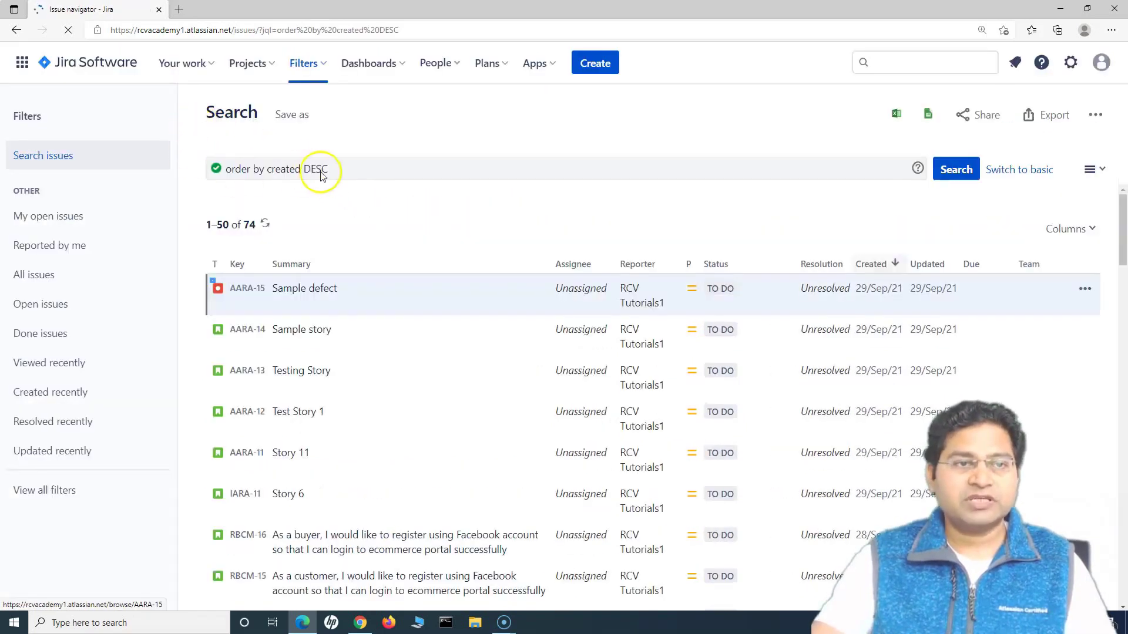
{"action": "left_click", "coordinate": [378, 171]}
{"action": "left_click_drag", "start_coordinate": [378, 171], "coordinate": [214, 171]}
{"action": "type", "text": "t"}
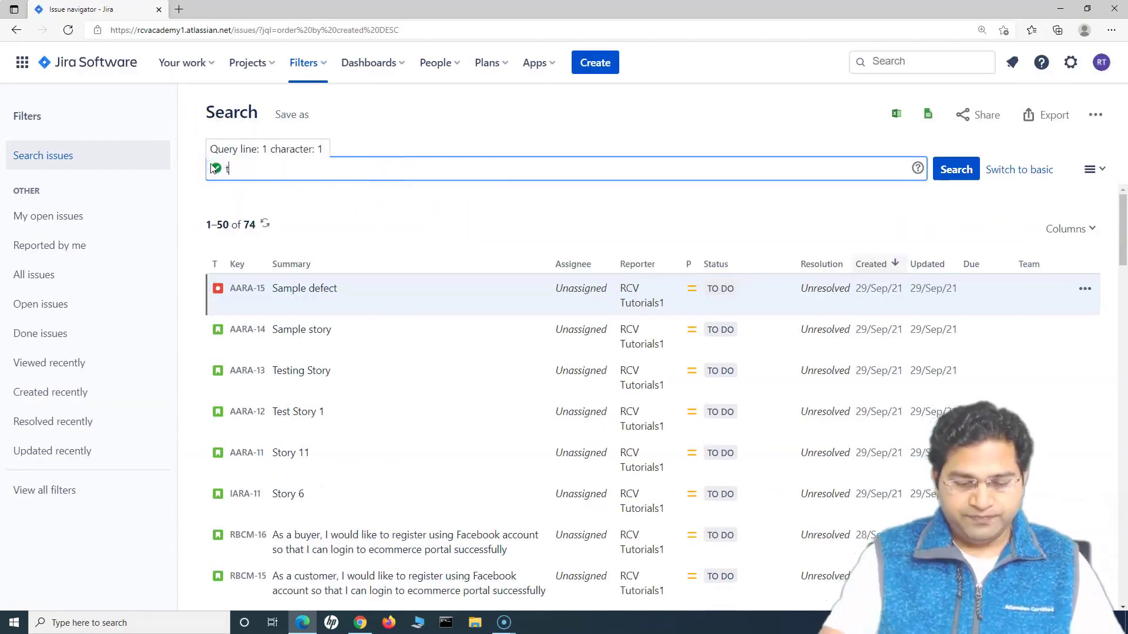
{"action": "type", "text": "e"}
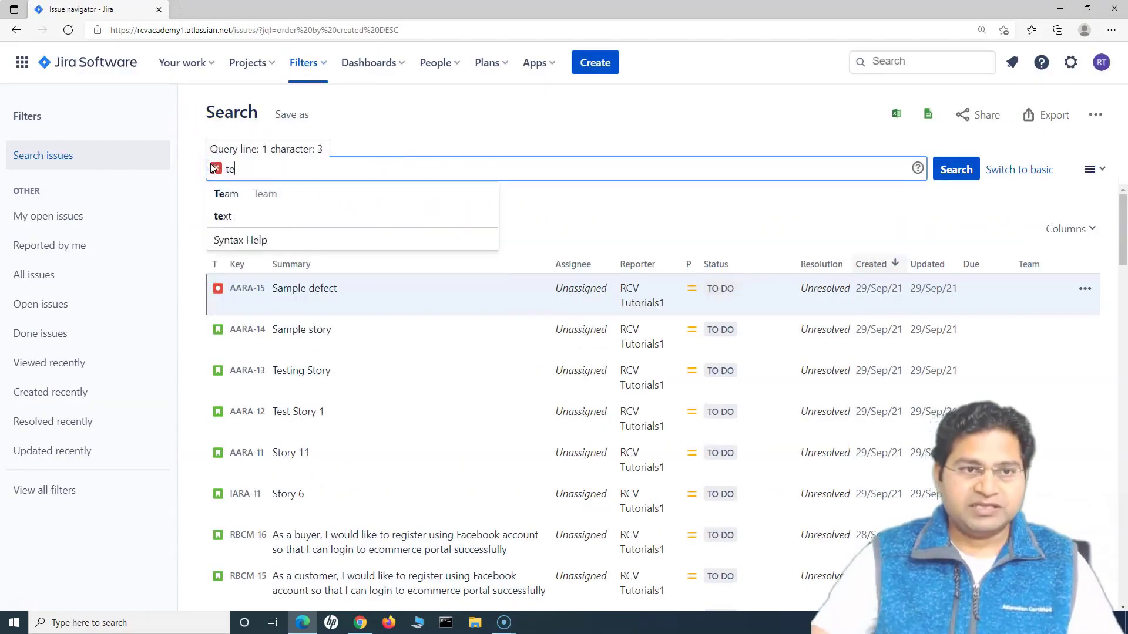
{"action": "left_click", "coordinate": [263, 198]}
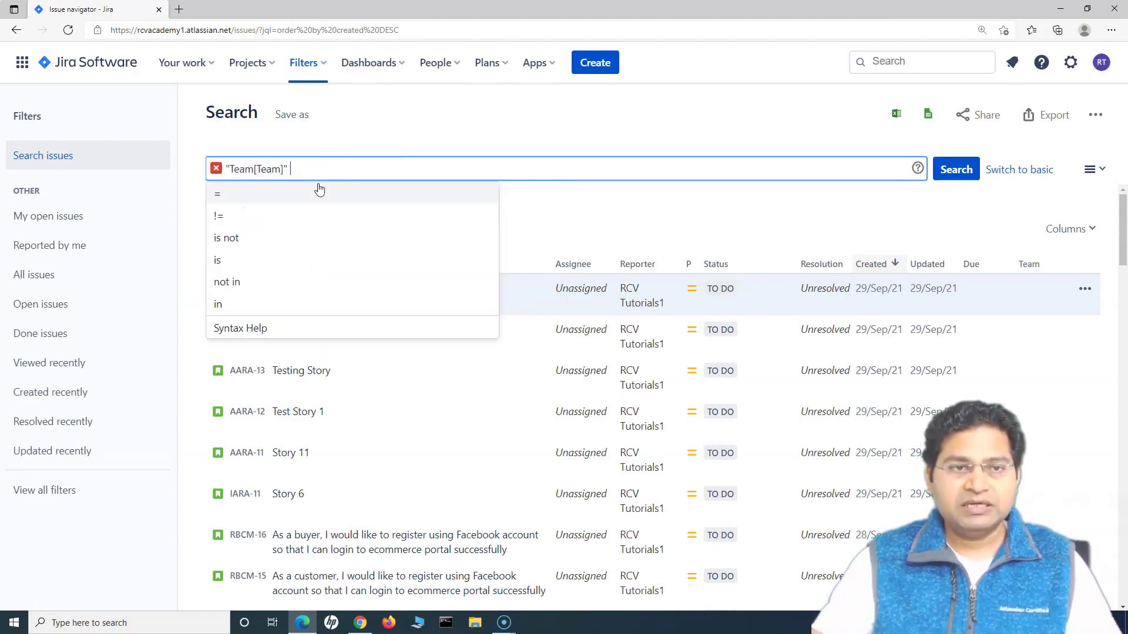
{"action": "left_click", "coordinate": [300, 195]}
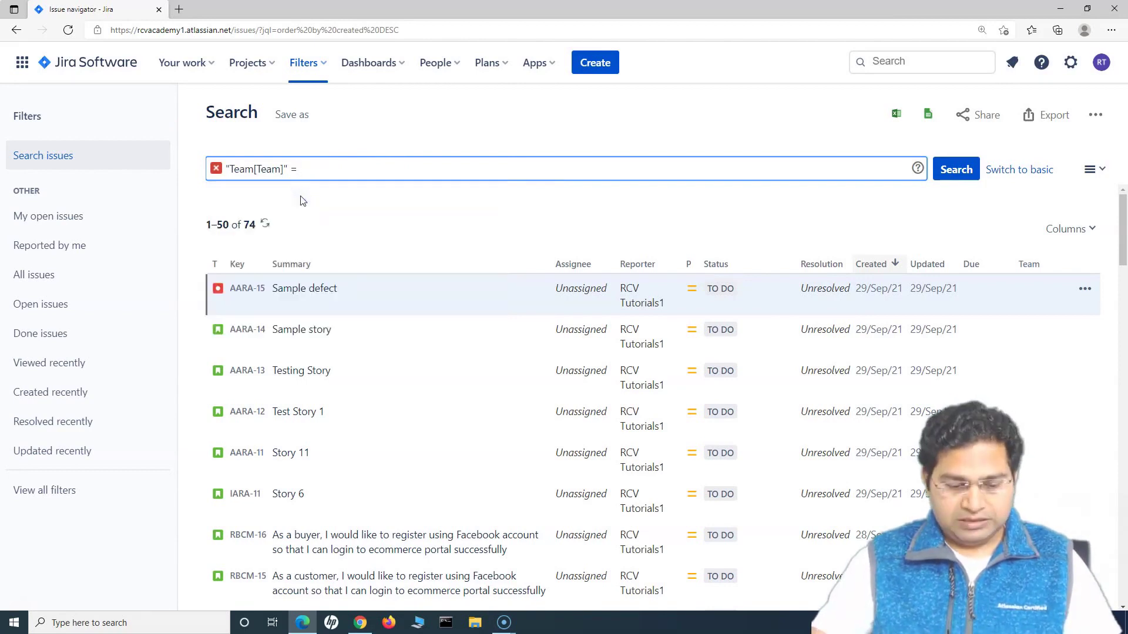
{"action": "type", "text": "s"}
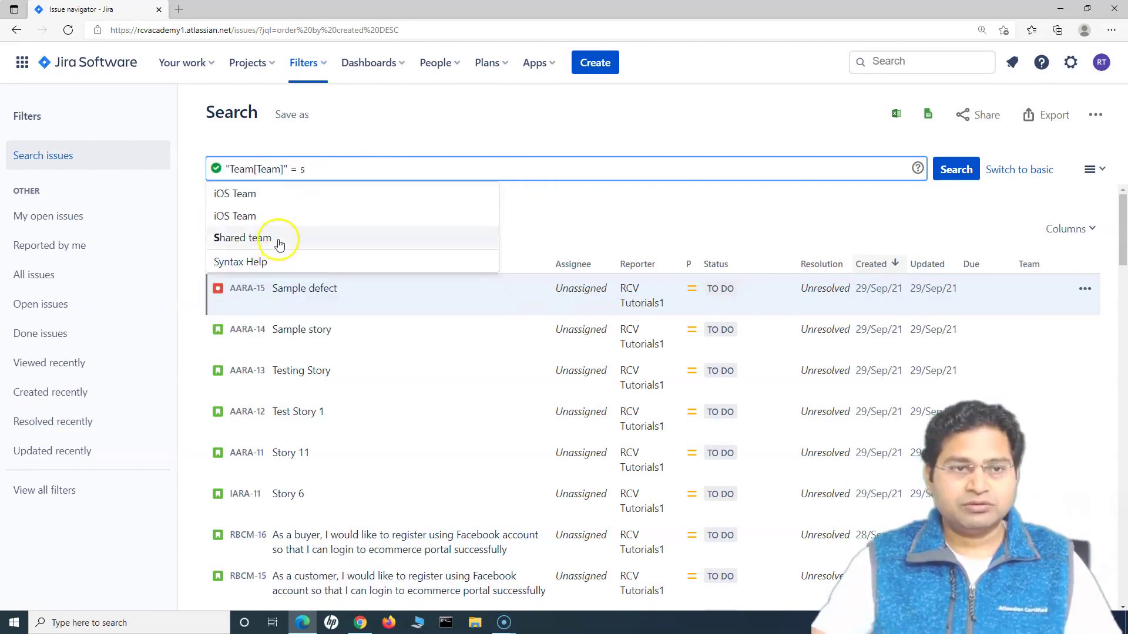
{"action": "left_click", "coordinate": [279, 240]}
{"action": "left_click", "coordinate": [947, 172]}
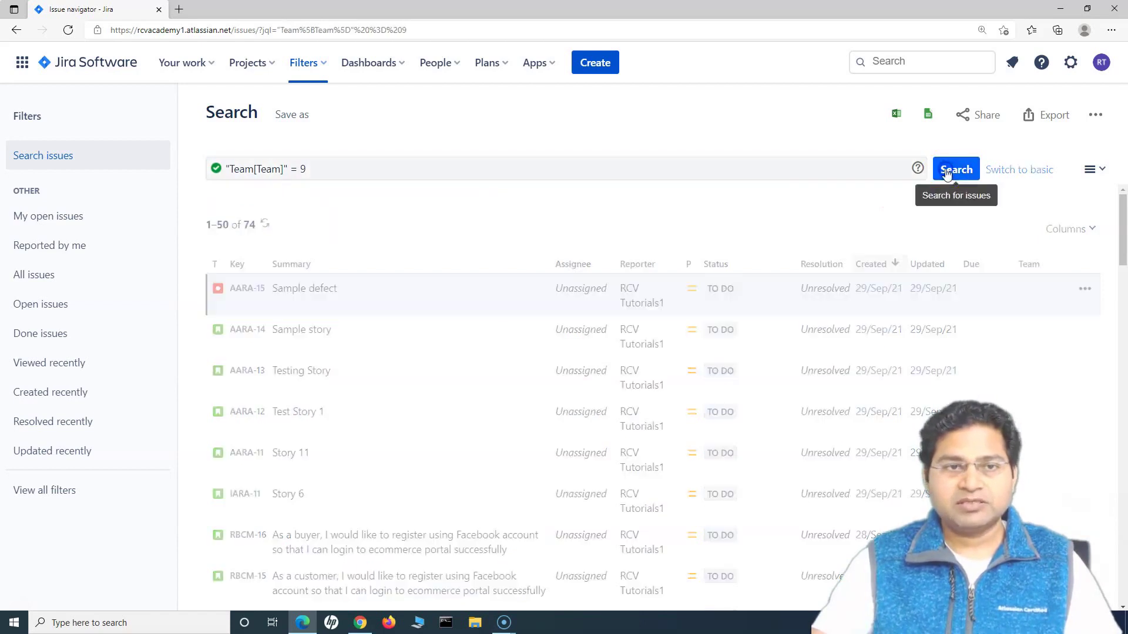
- Open Story 4 from the search results and check its detail fields for the Team field
{"action": "left_click", "coordinate": [300, 175]}
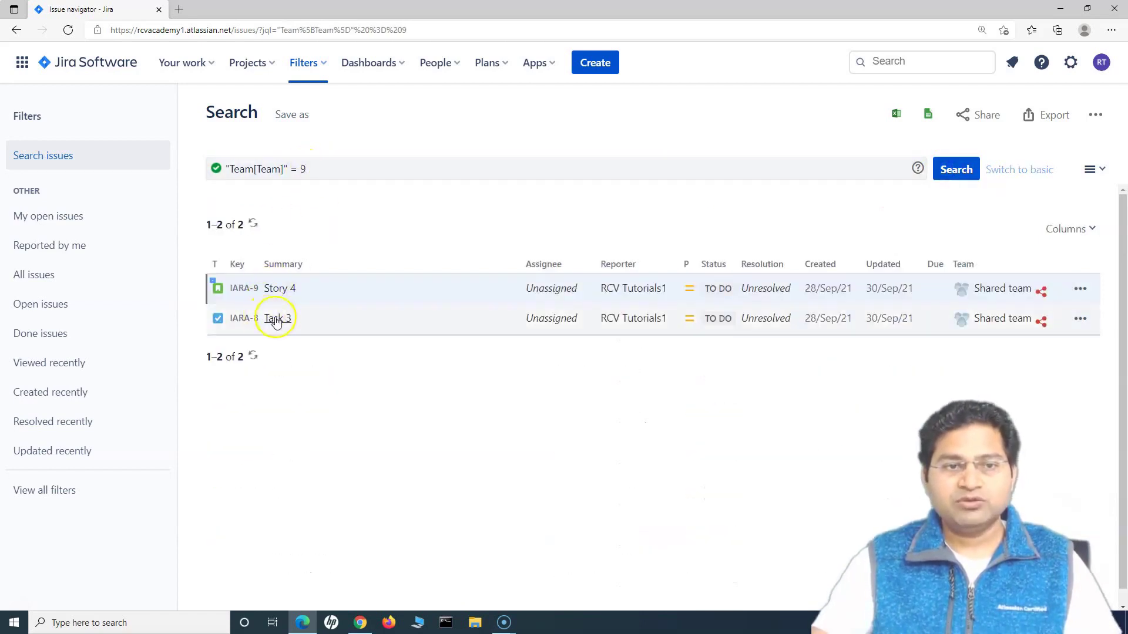
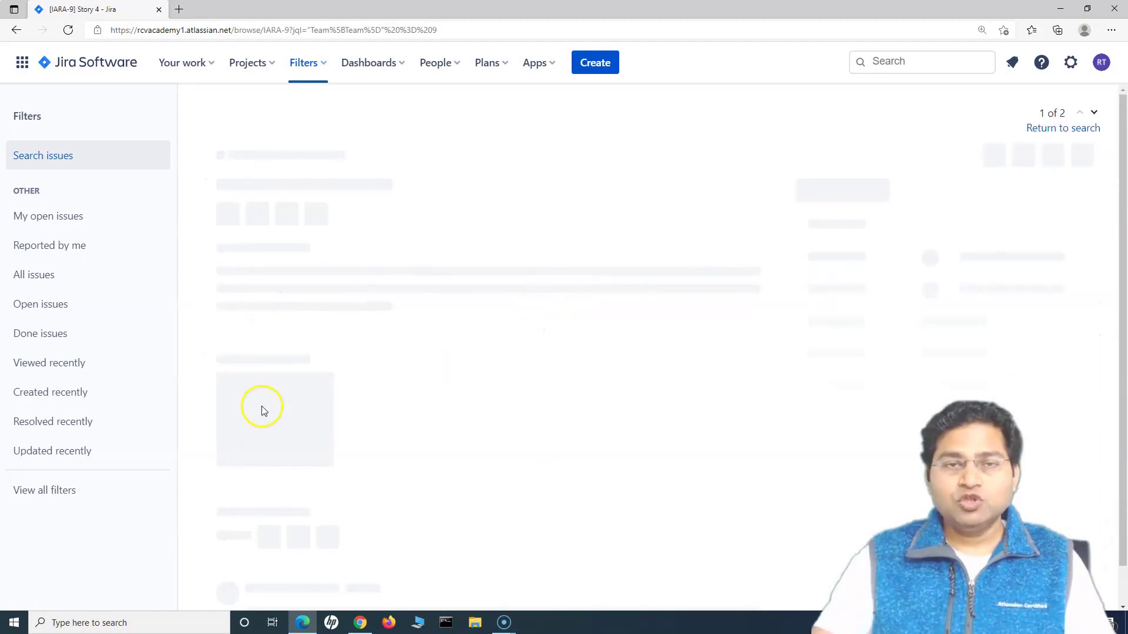
{"action": "scroll", "coordinate": [846, 493], "scroll_direction": "down", "scroll_amount": 1}
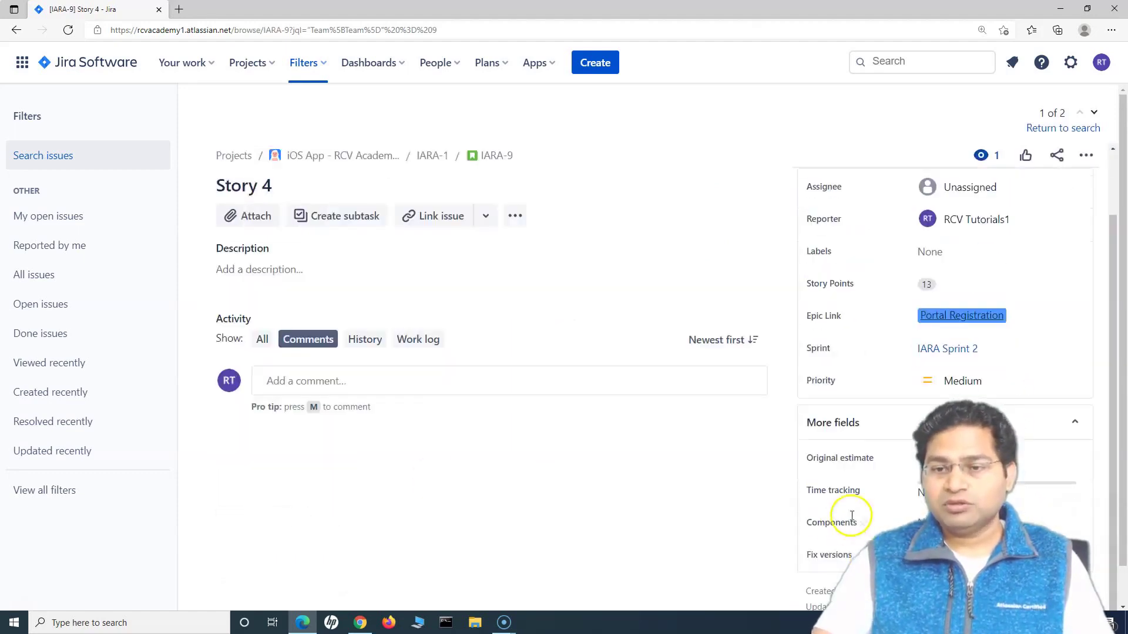
{"action": "scroll", "coordinate": [863, 491], "scroll_direction": "down", "scroll_amount": 1}
{"action": "scroll", "coordinate": [856, 500], "scroll_direction": "up", "scroll_amount": 2}
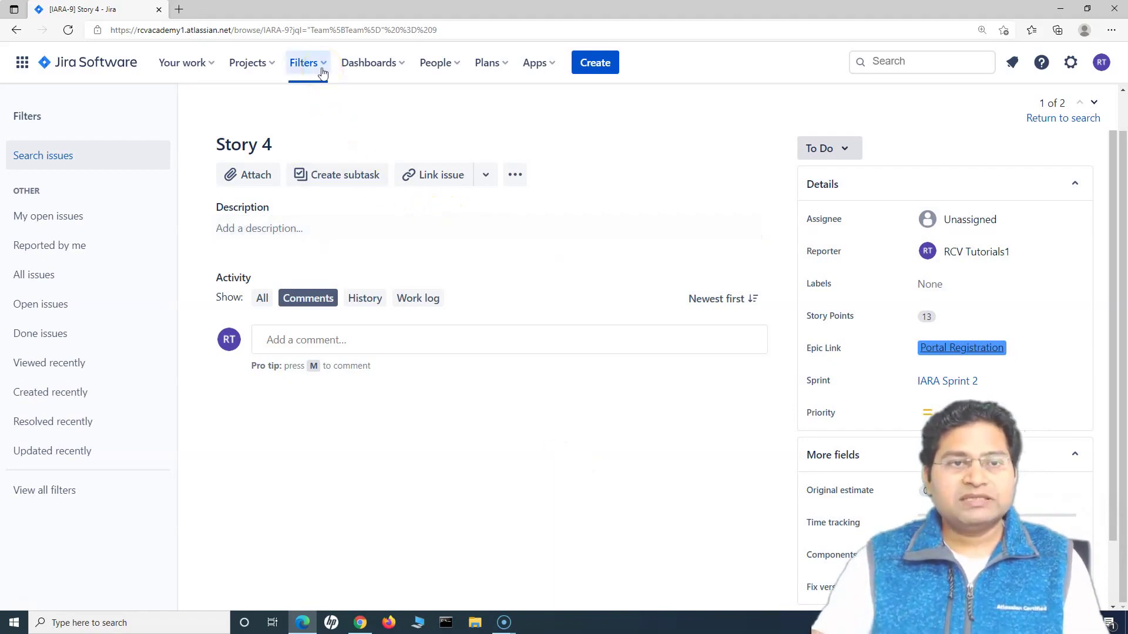
- Go to the custom fields in the Jira issue settings and filter them by "tea" to find the Team field
{"action": "left_click", "coordinate": [1071, 65]}
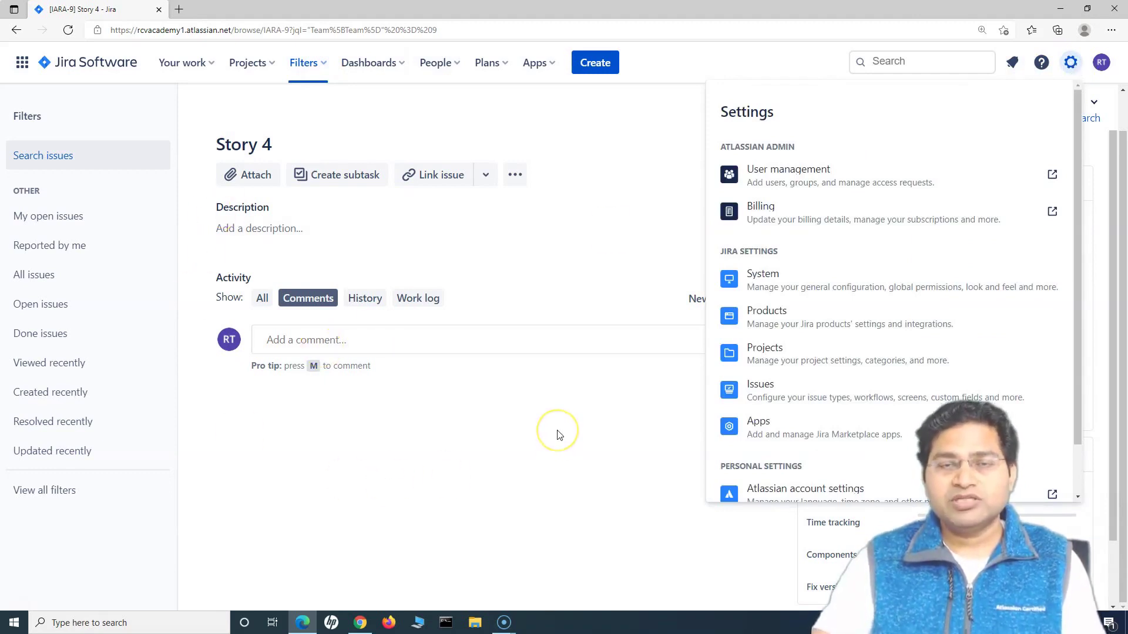
{"action": "scroll", "coordinate": [809, 423], "scroll_direction": "down", "scroll_amount": 2}
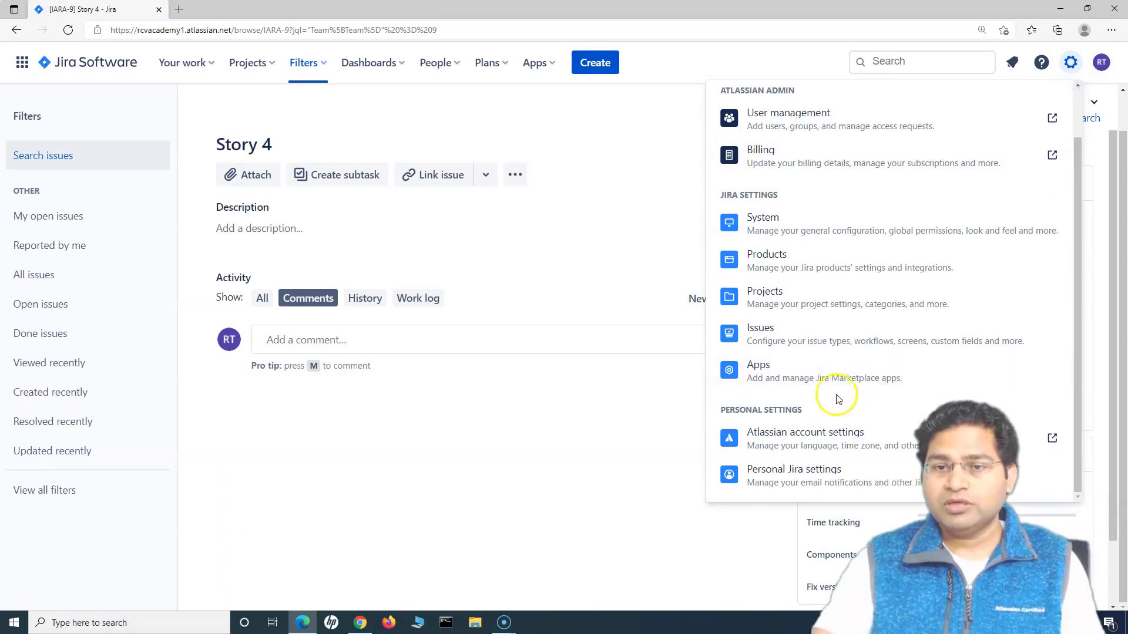
{"action": "left_click", "coordinate": [814, 340]}
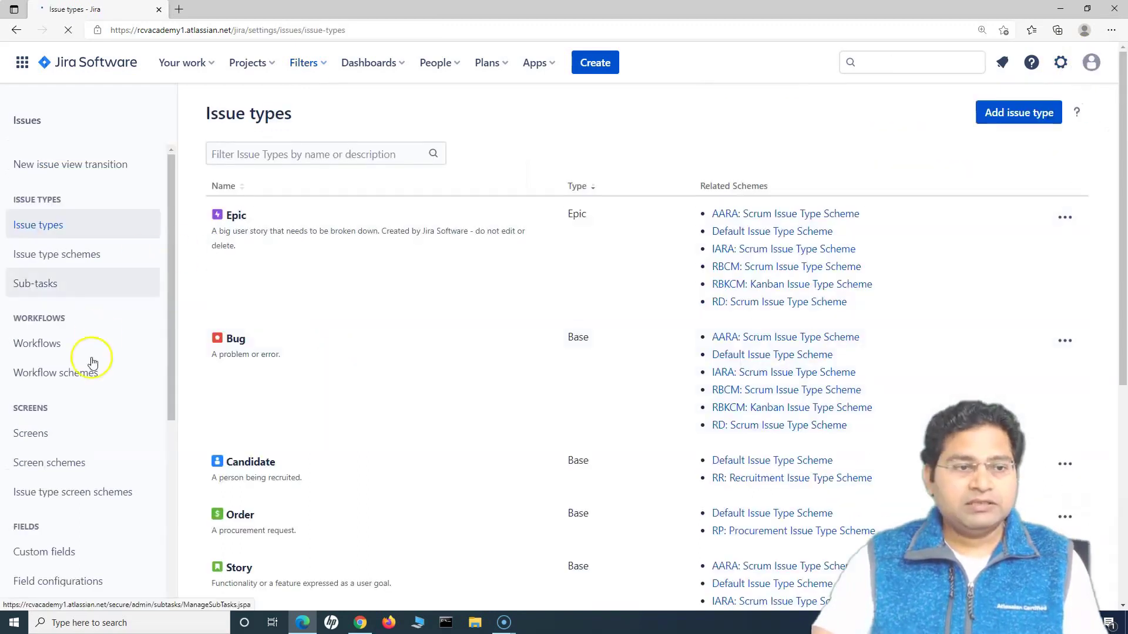
{"action": "left_click", "coordinate": [37, 555]}
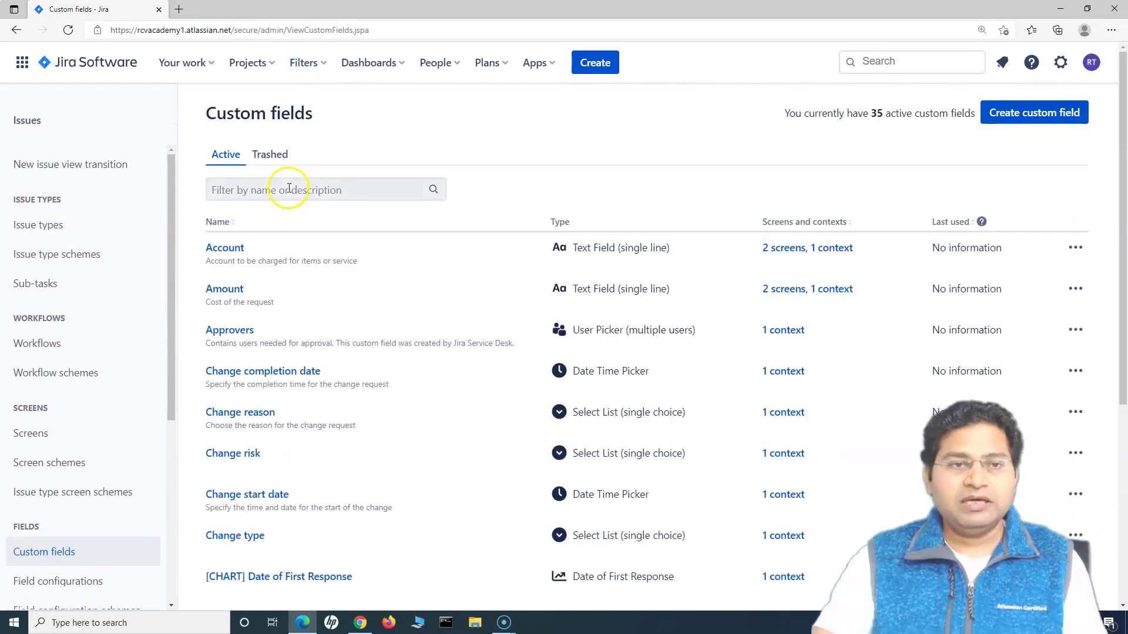
{"action": "left_click", "coordinate": [289, 189]}
{"action": "type", "text": "tea"}
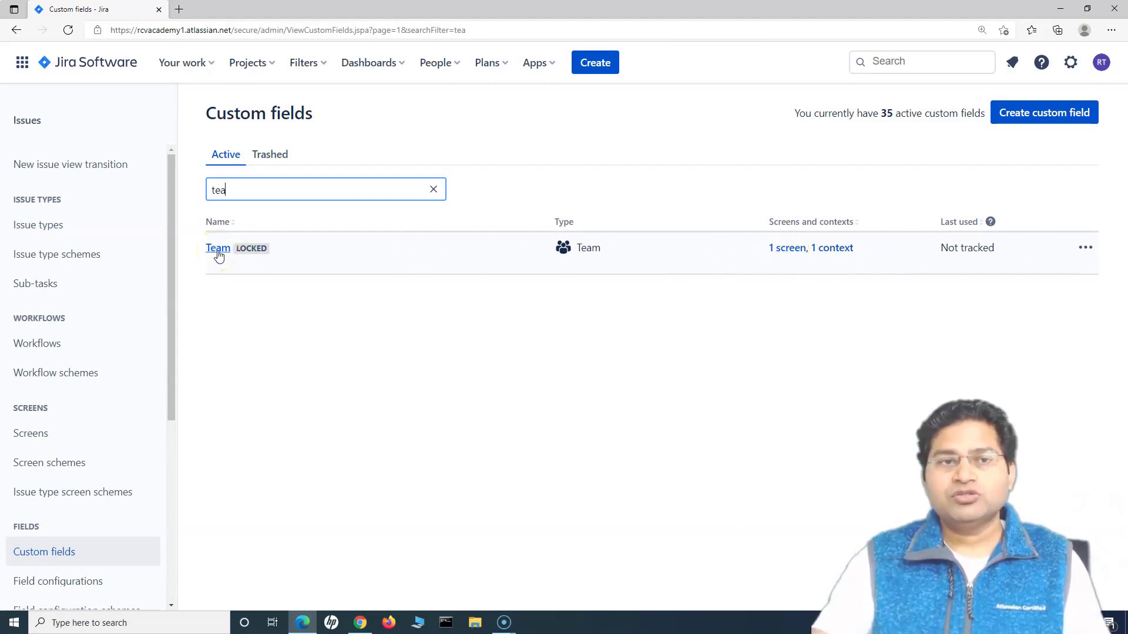
- Associate the Team custom field with all listed screens and update the association
{"action": "left_click", "coordinate": [1087, 249]}
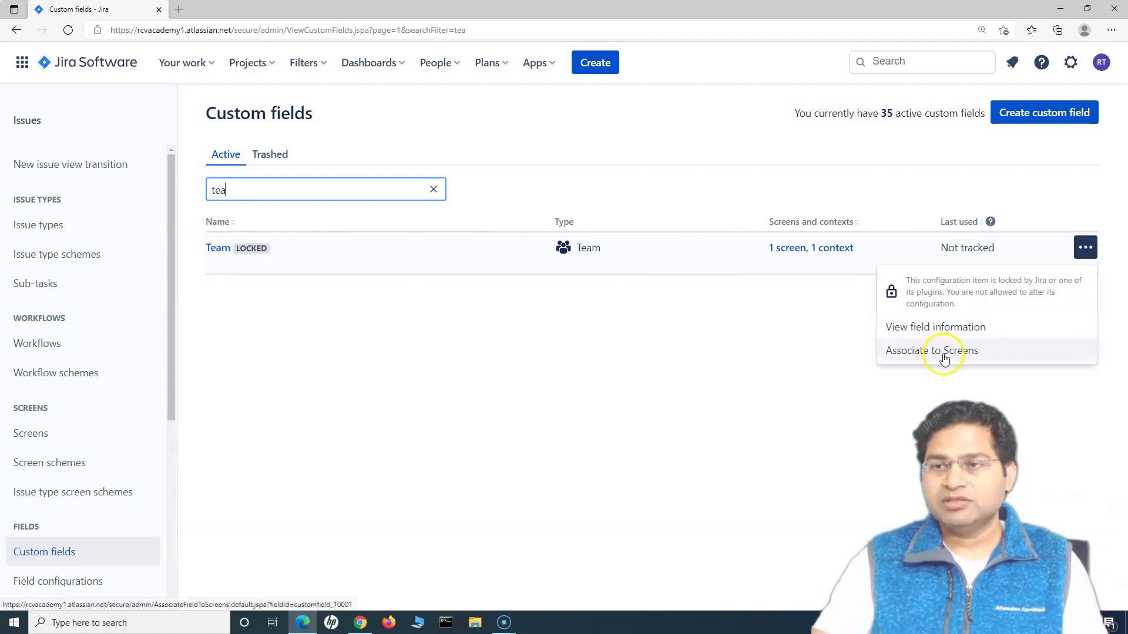
{"action": "left_click", "coordinate": [938, 356]}
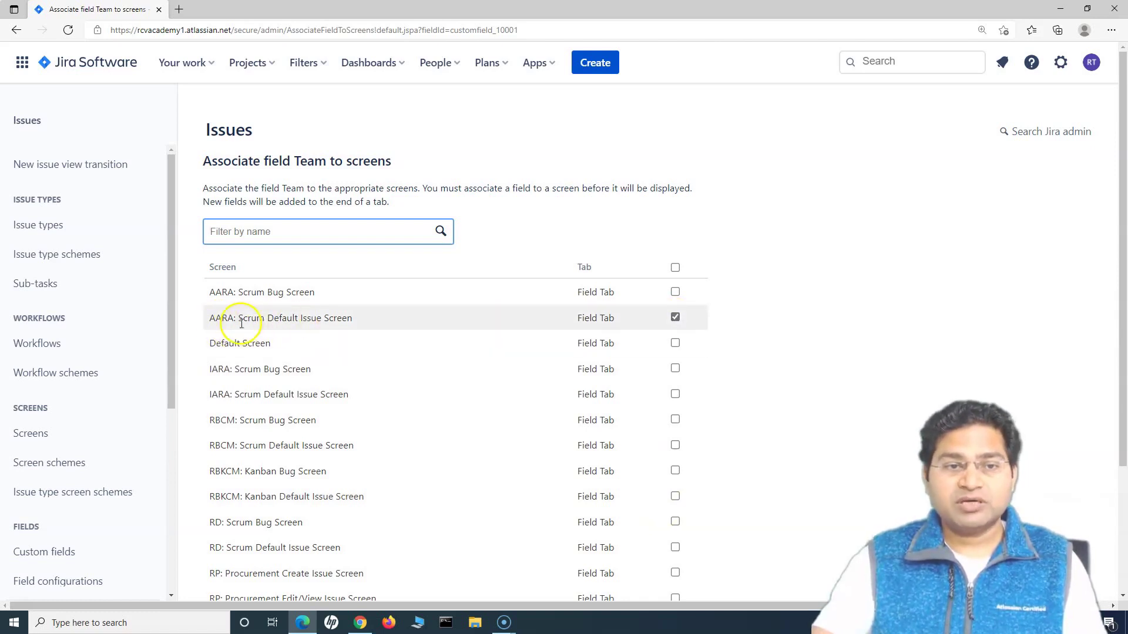
{"action": "left_click", "coordinate": [675, 317]}
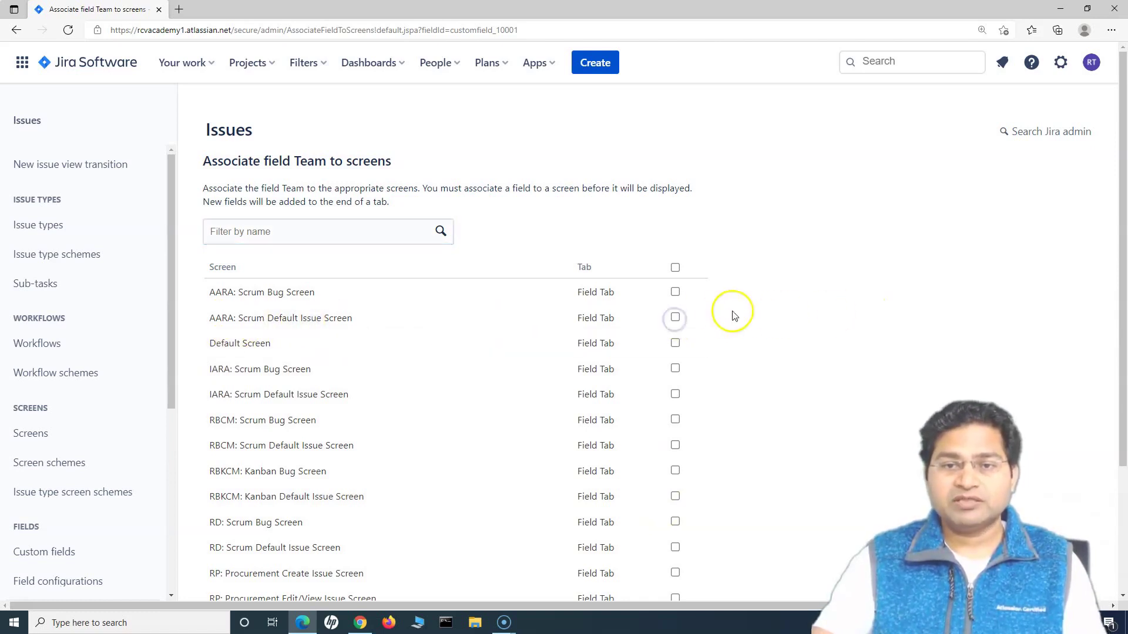
{"action": "scroll", "coordinate": [793, 376], "scroll_direction": "down", "scroll_amount": 3}
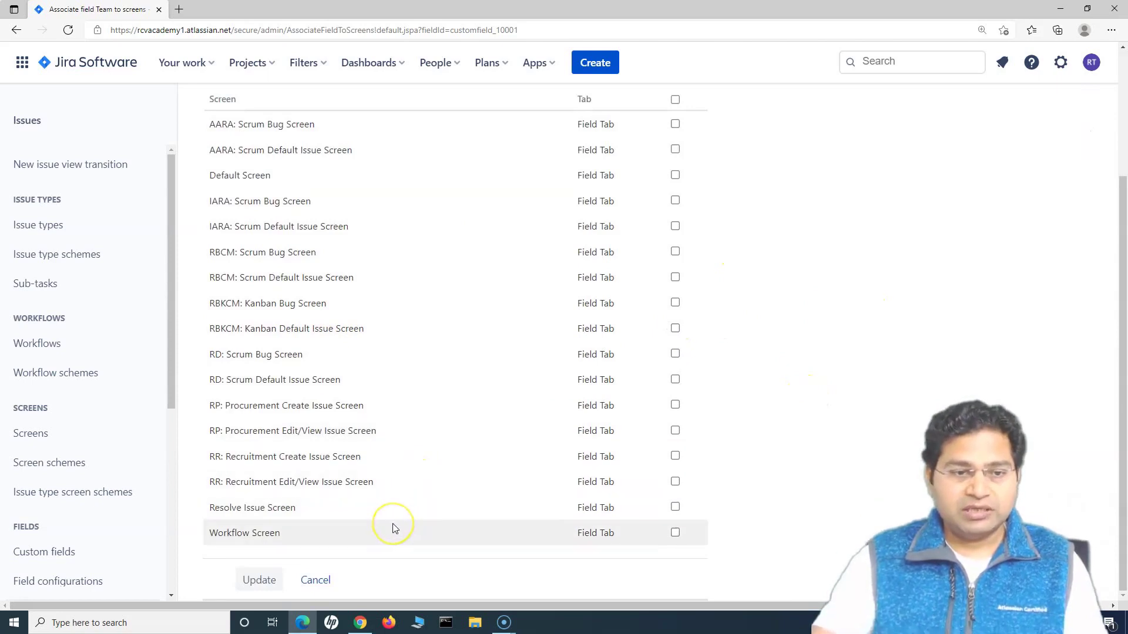
{"action": "scroll", "coordinate": [395, 526], "scroll_direction": "up", "scroll_amount": 3}
{"action": "left_click", "coordinate": [675, 250]}
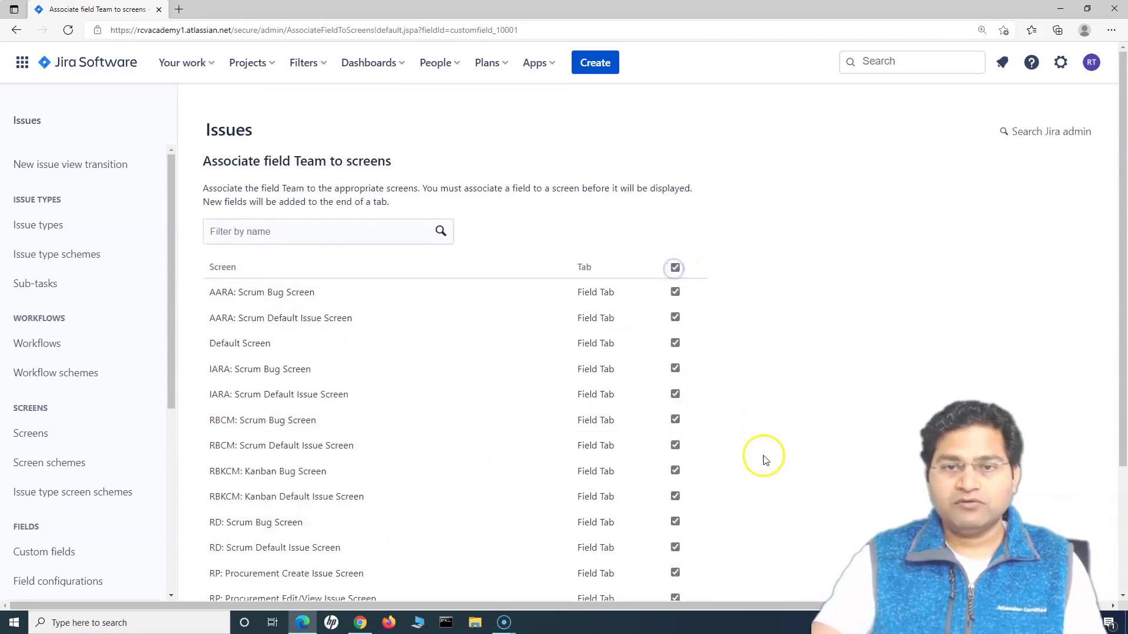
{"action": "scroll", "coordinate": [386, 420], "scroll_direction": "down", "scroll_amount": 3}
{"action": "left_click", "coordinate": [255, 583]}
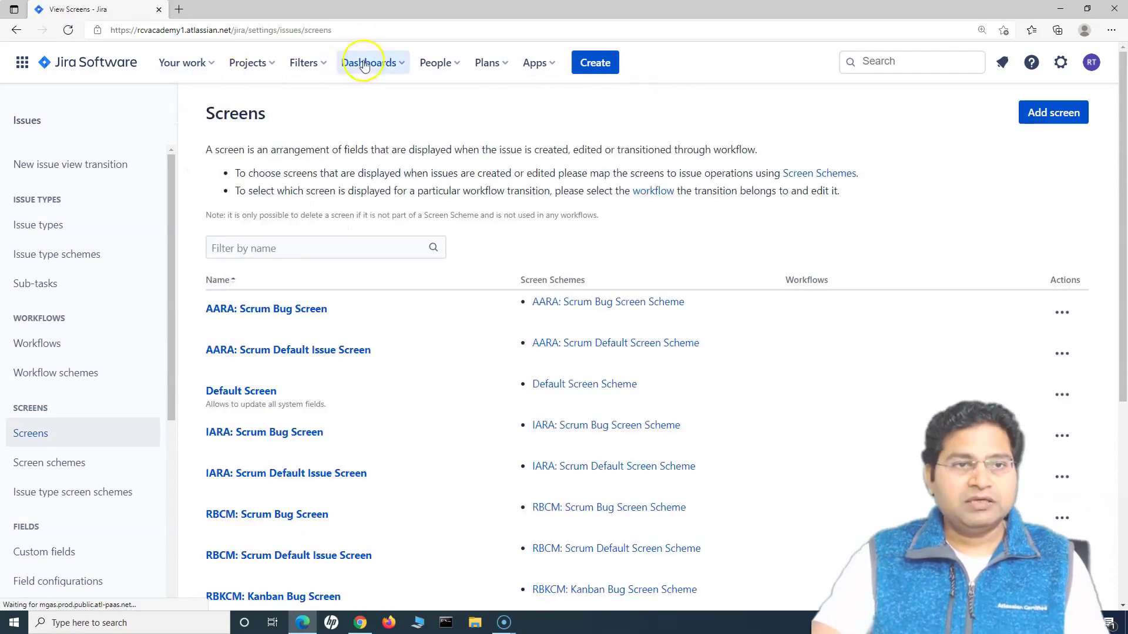
- Run a new advanced issue search with a JQL query matching the Team field to Shared team
{"action": "left_click", "coordinate": [326, 67]}
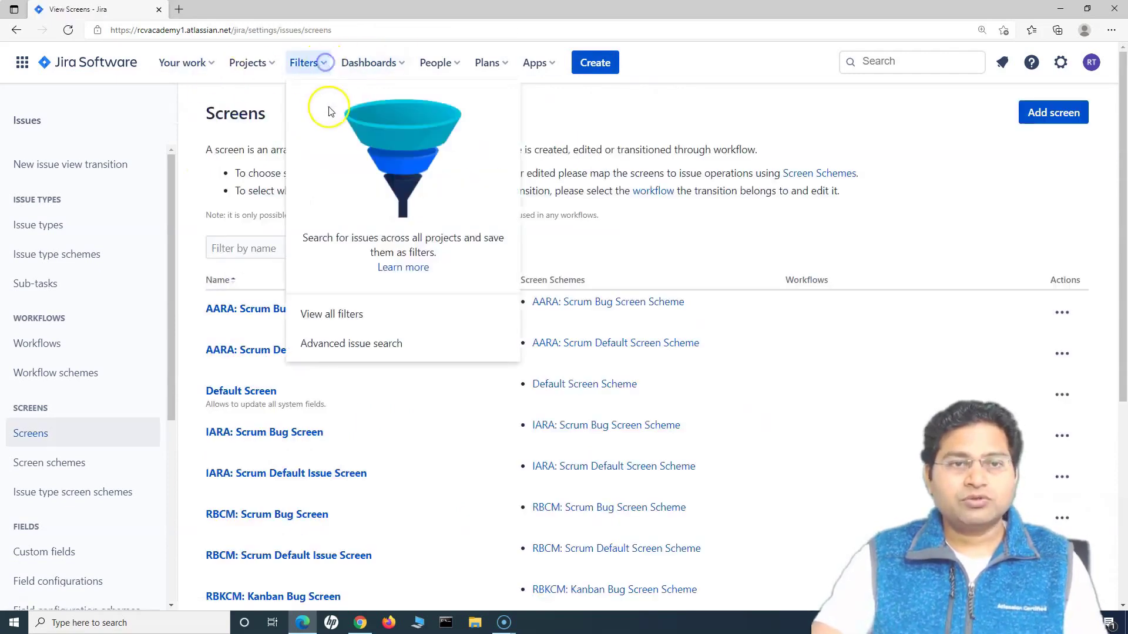
{"action": "left_click", "coordinate": [359, 352]}
{"action": "left_click", "coordinate": [383, 171]}
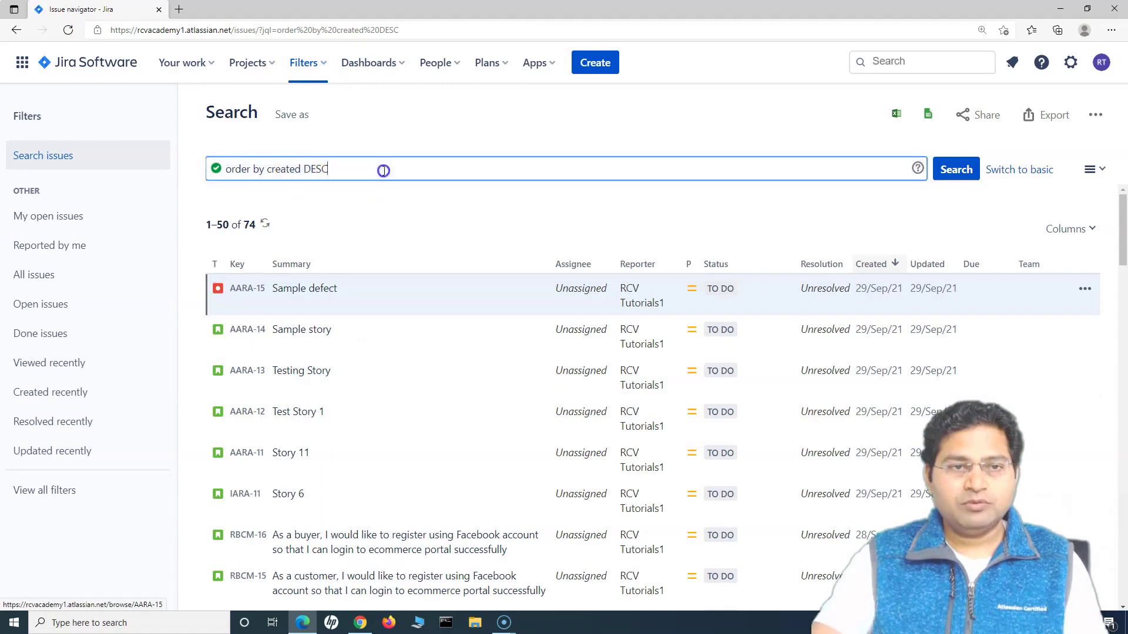
{"action": "left_click_drag", "start_coordinate": [368, 169], "coordinate": [211, 166]}
{"action": "type", "text": "te"}
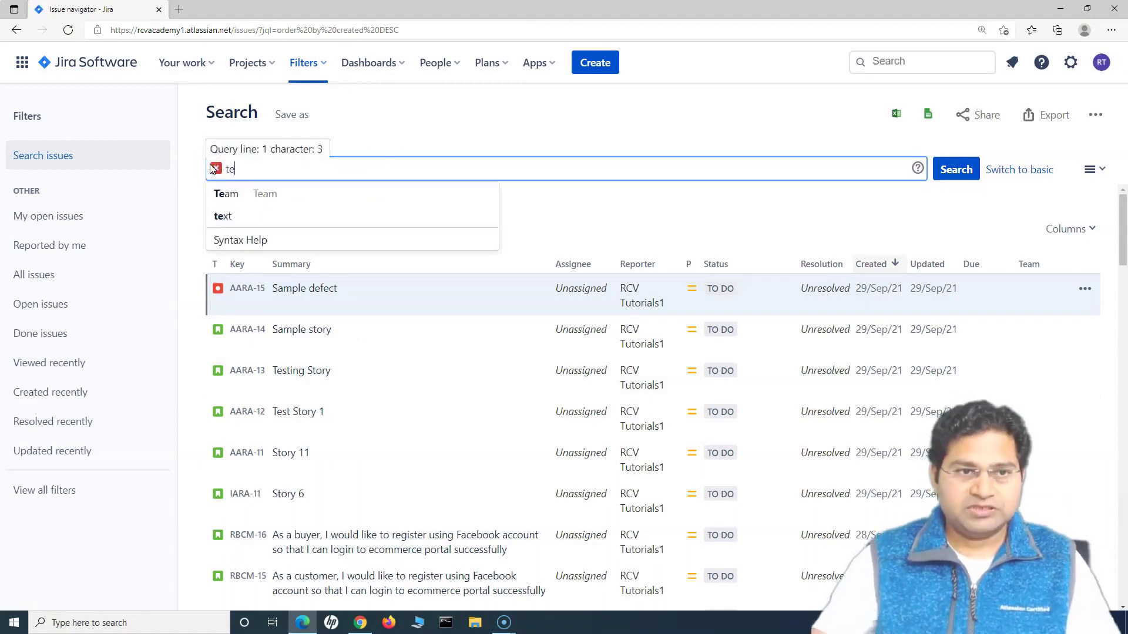
{"action": "left_click", "coordinate": [234, 192]}
{"action": "left_click", "coordinate": [292, 197]}
{"action": "type", "text": "sh"}
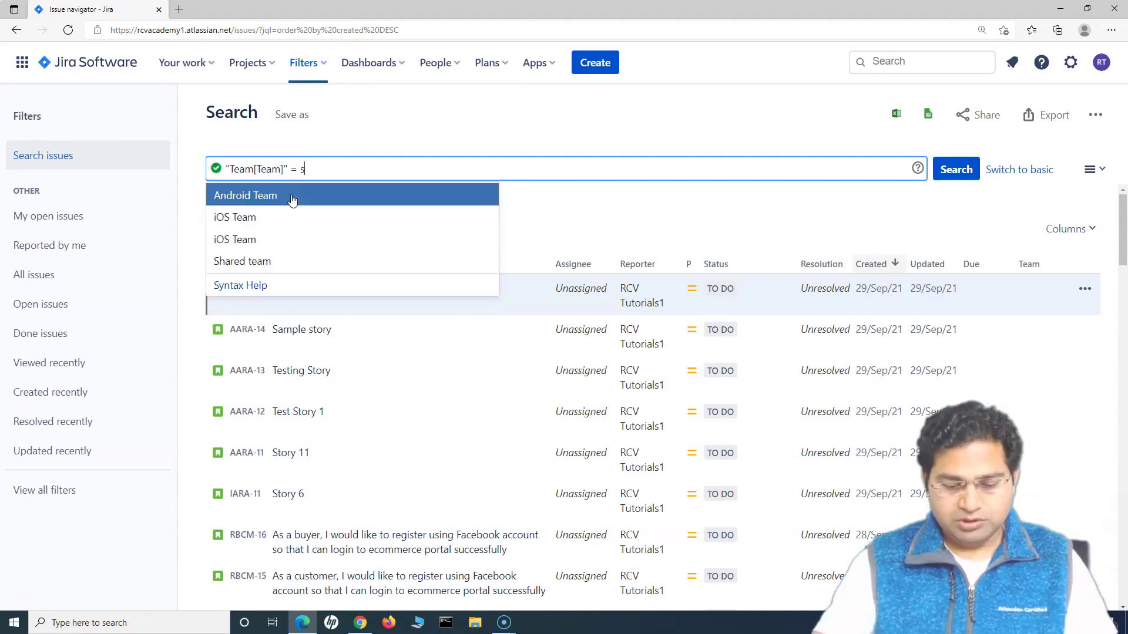
{"action": "left_click", "coordinate": [294, 195]}
{"action": "left_click", "coordinate": [958, 170]}
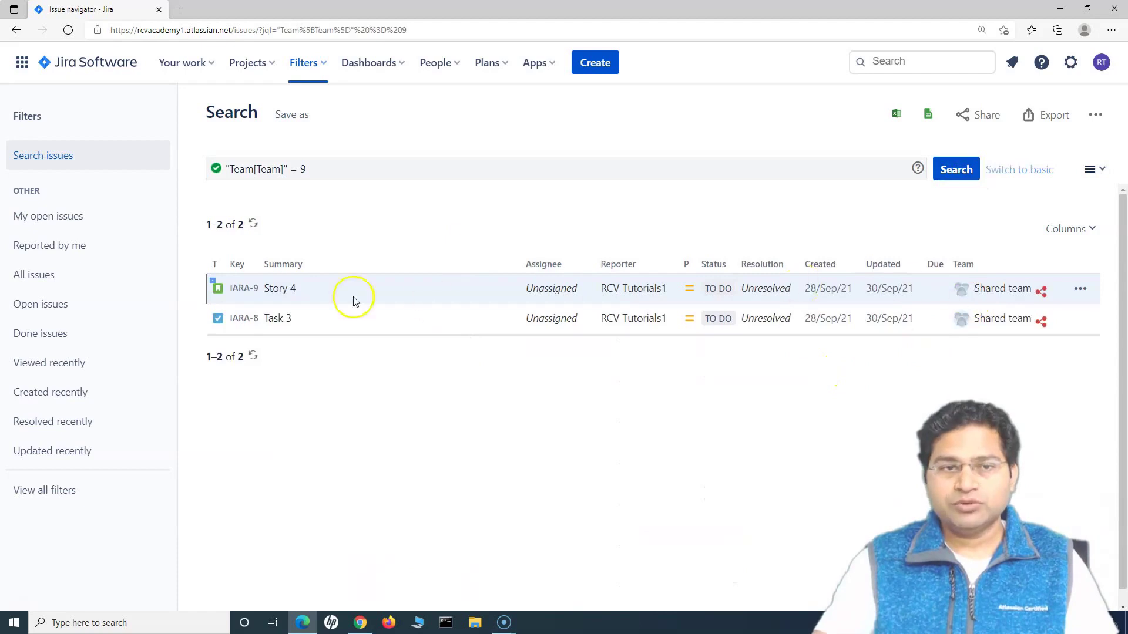
- Open Story 4 (IARA-9) from the search results and review the Team field in its details
{"action": "left_click", "coordinate": [237, 292]}
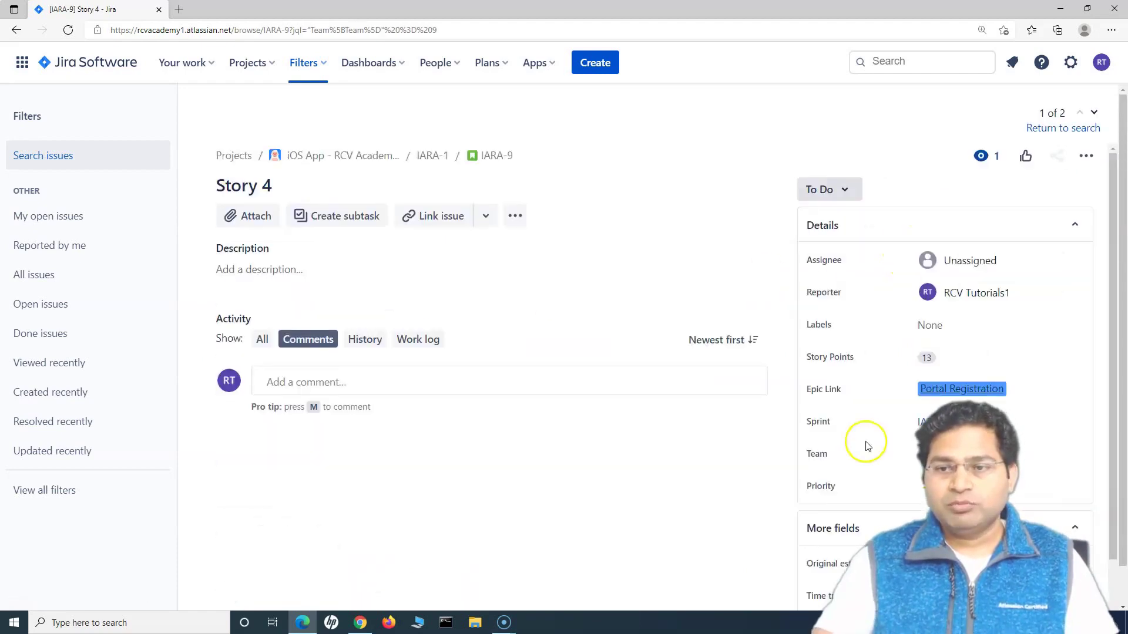
{"action": "scroll", "coordinate": [864, 423], "scroll_direction": "down", "scroll_amount": 2}
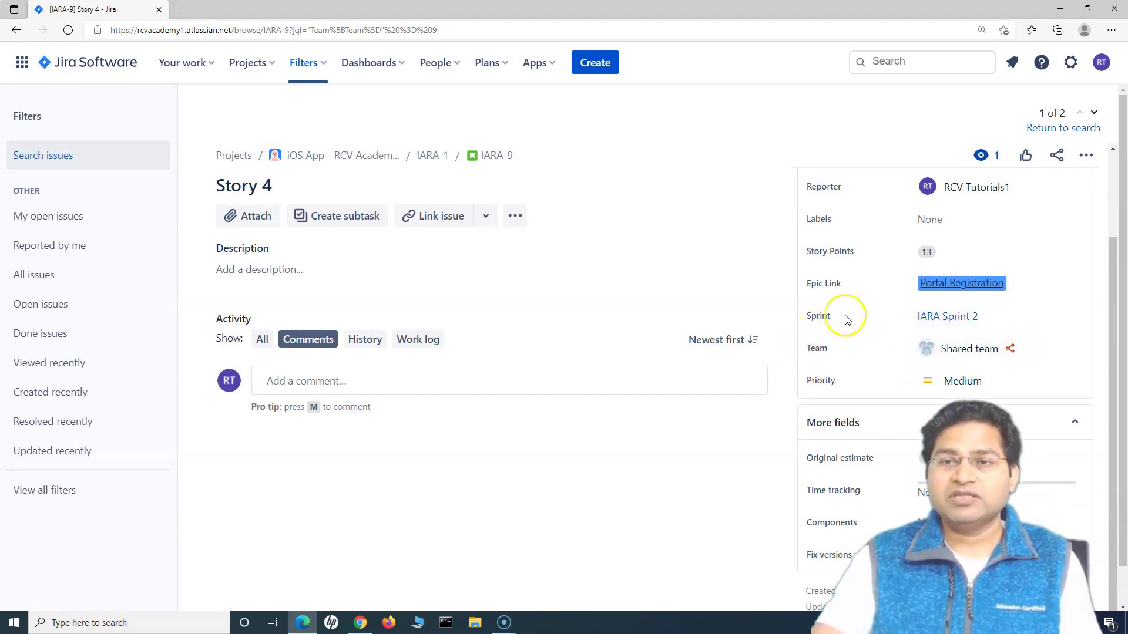
{"action": "scroll", "coordinate": [846, 317], "scroll_direction": "up", "scroll_amount": 2}
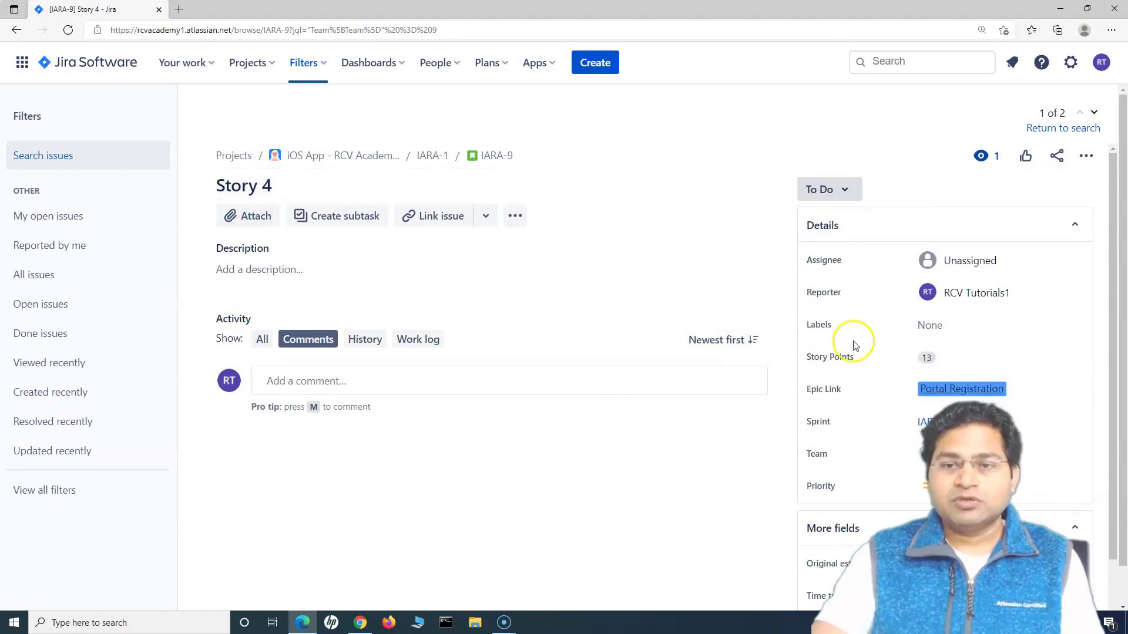
{"action": "scroll", "coordinate": [856, 338], "scroll_direction": "down", "scroll_amount": 2}
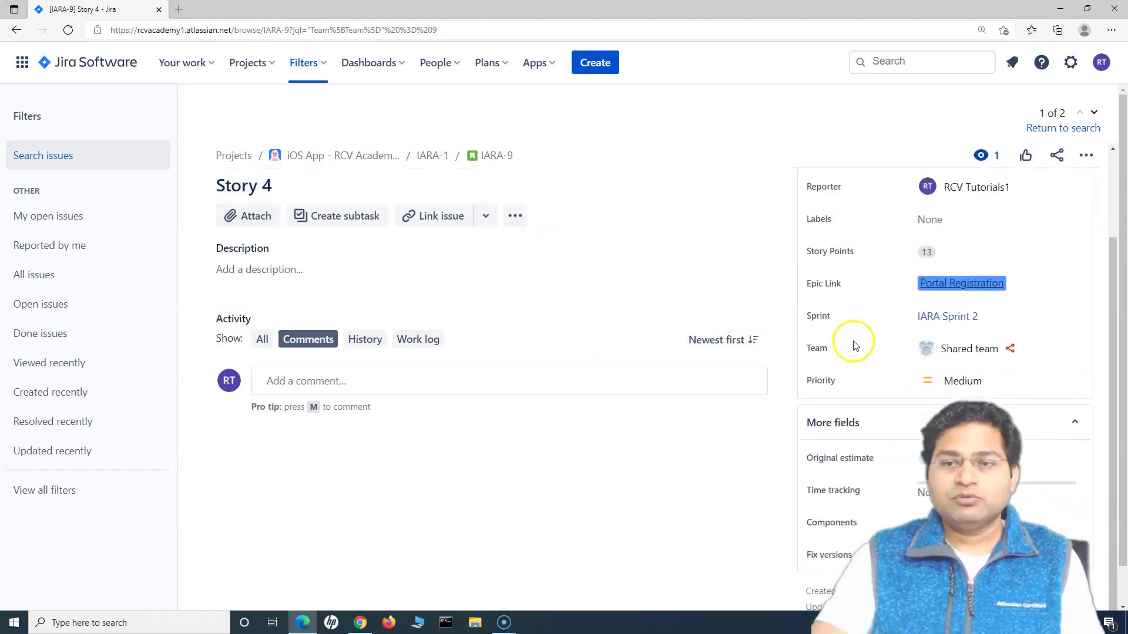
{"action": "left_click", "coordinate": [1070, 62]}
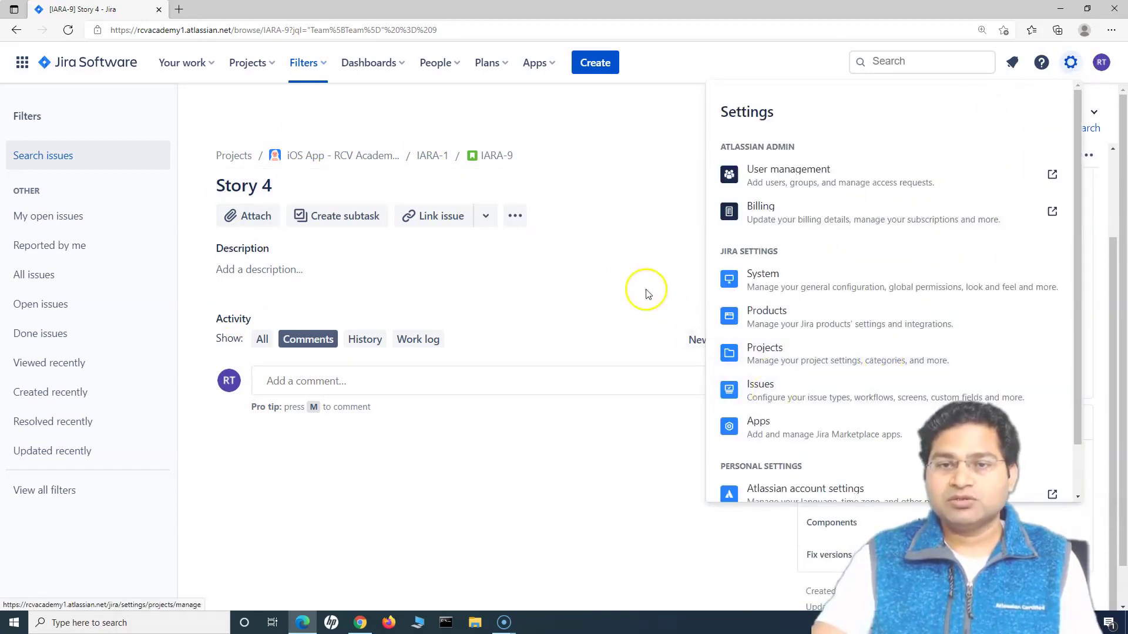
{"action": "left_click", "coordinate": [640, 282]}
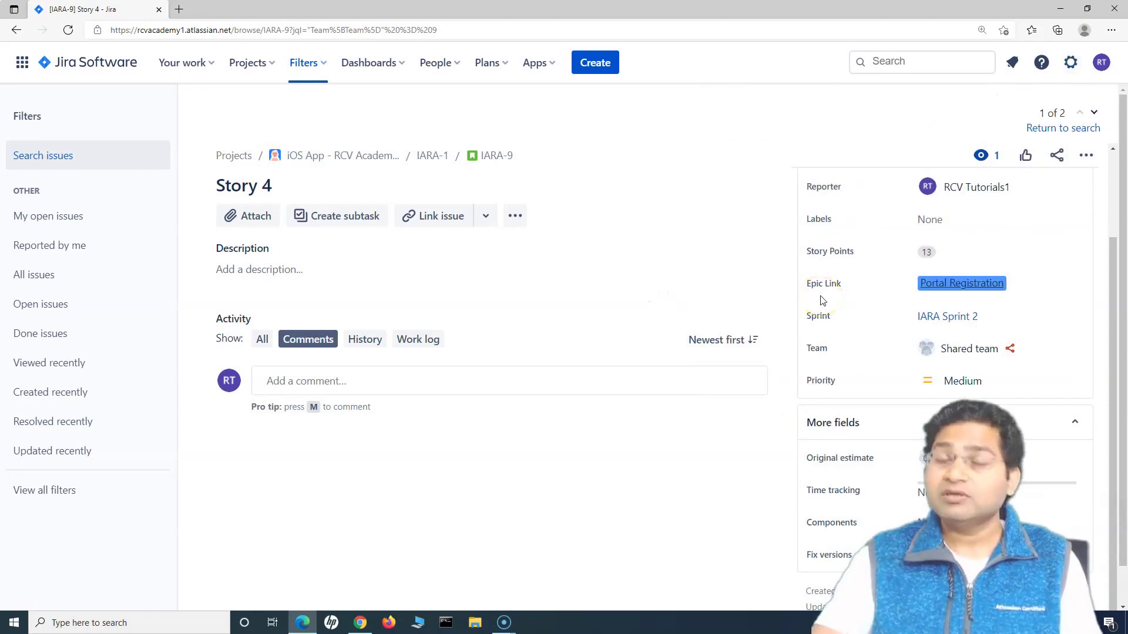